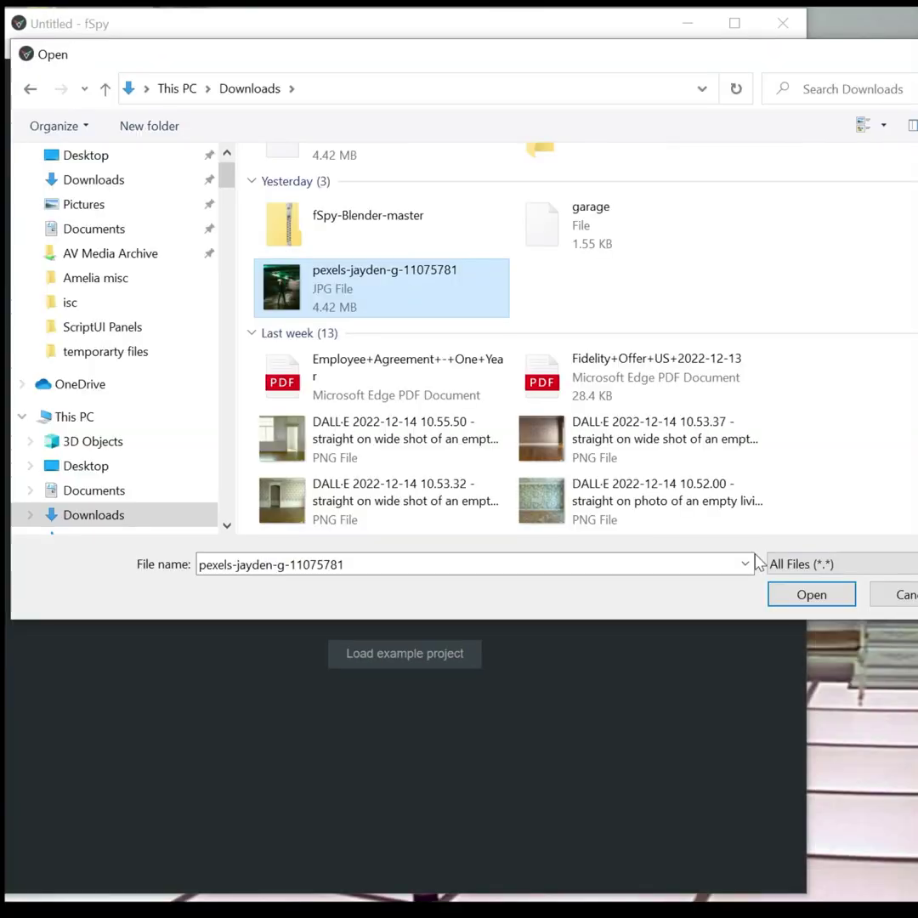
Step: Open the photo of the woman in the parking garage and align the vanishing-point rectangle with the ceiling beams
click(809, 594)
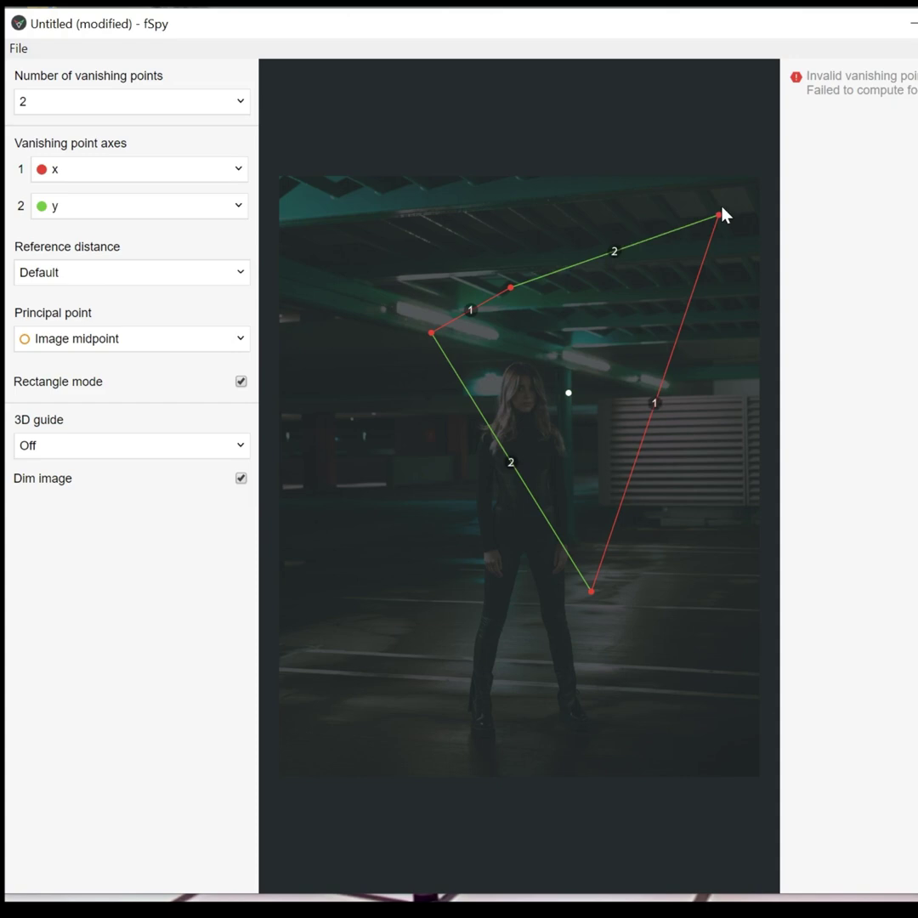
drag(510, 288, 375, 219)
drag(594, 597, 723, 299)
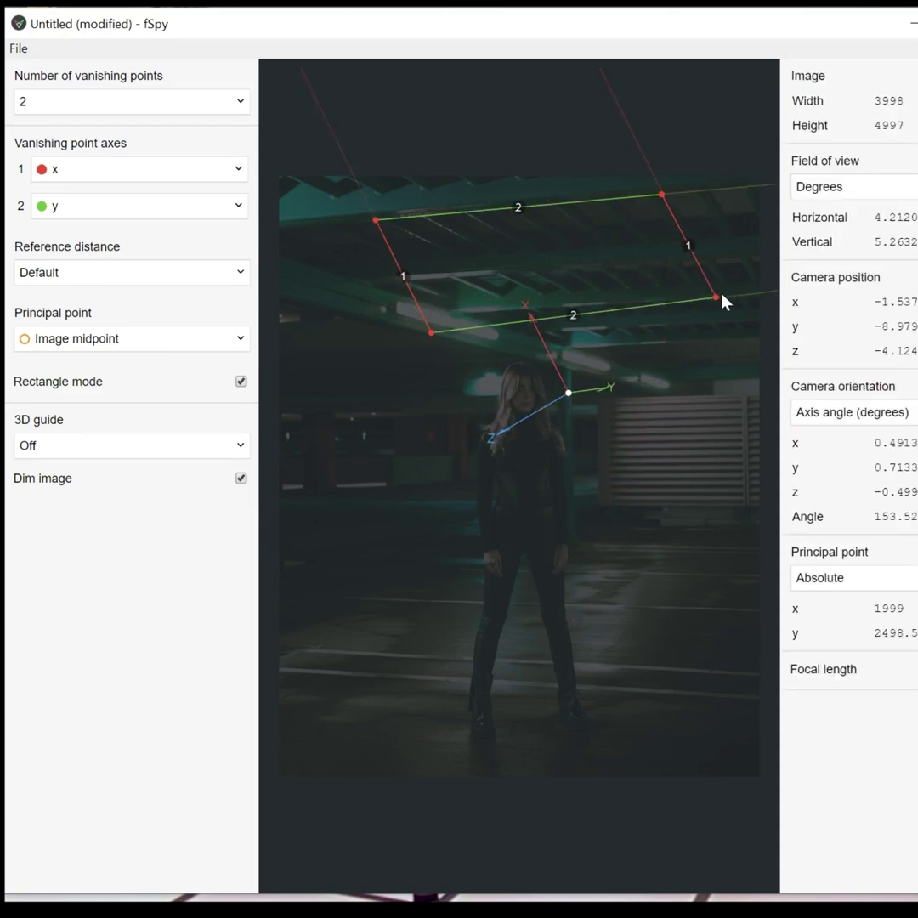
drag(431, 332, 548, 305)
Step: Show the xy grid floor guide with a manual principal point and move the origin onto the garage floor by the woman's legs
click(106, 445)
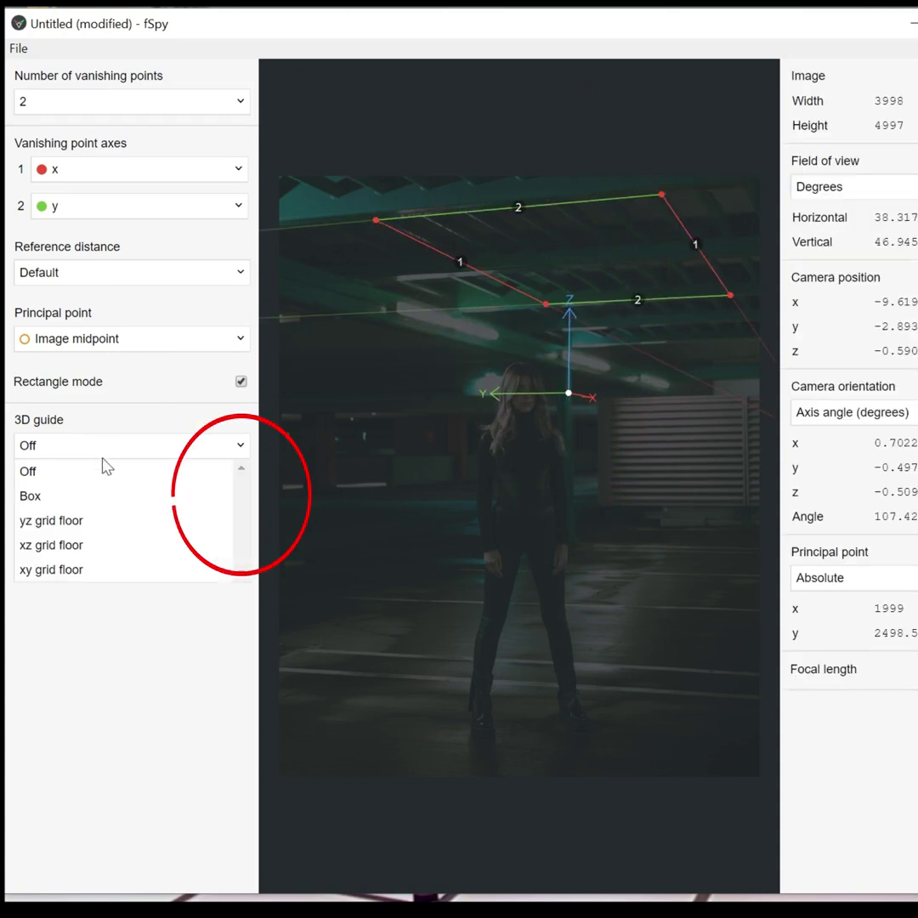
click(90, 571)
click(114, 339)
drag(568, 392, 549, 623)
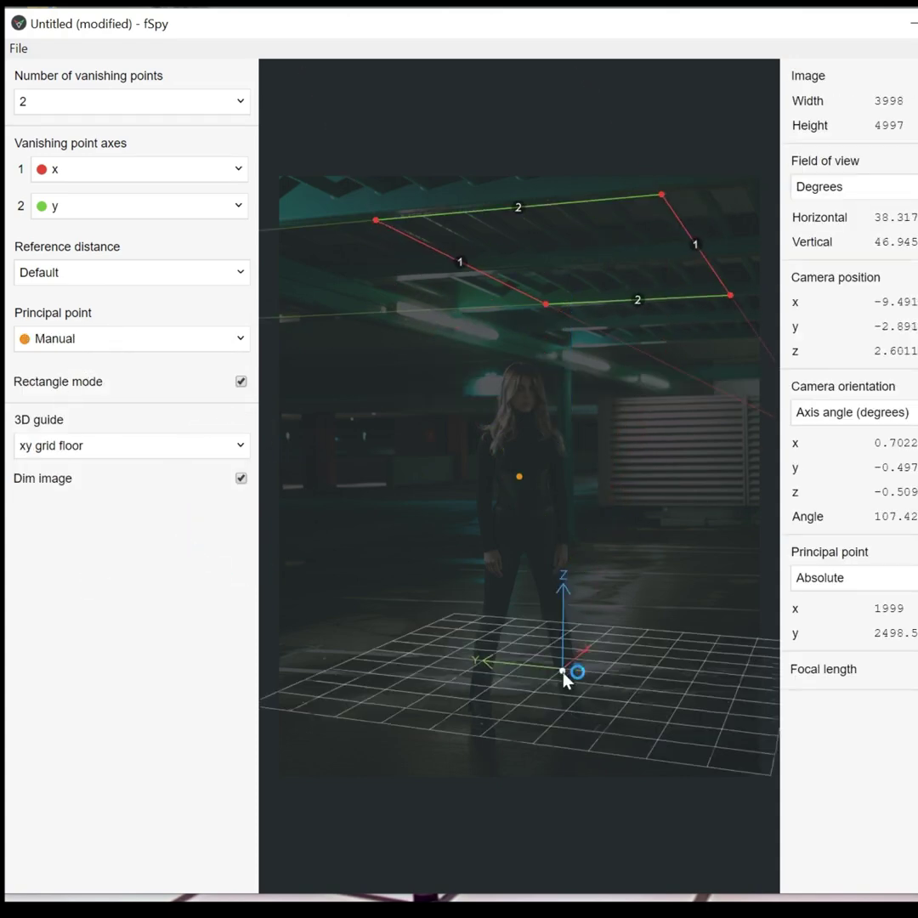
Step: Refine three corners of the vanishing-point rectangle so its edges follow the ceiling beams more closely
shift+drag(375, 219, 400, 244)
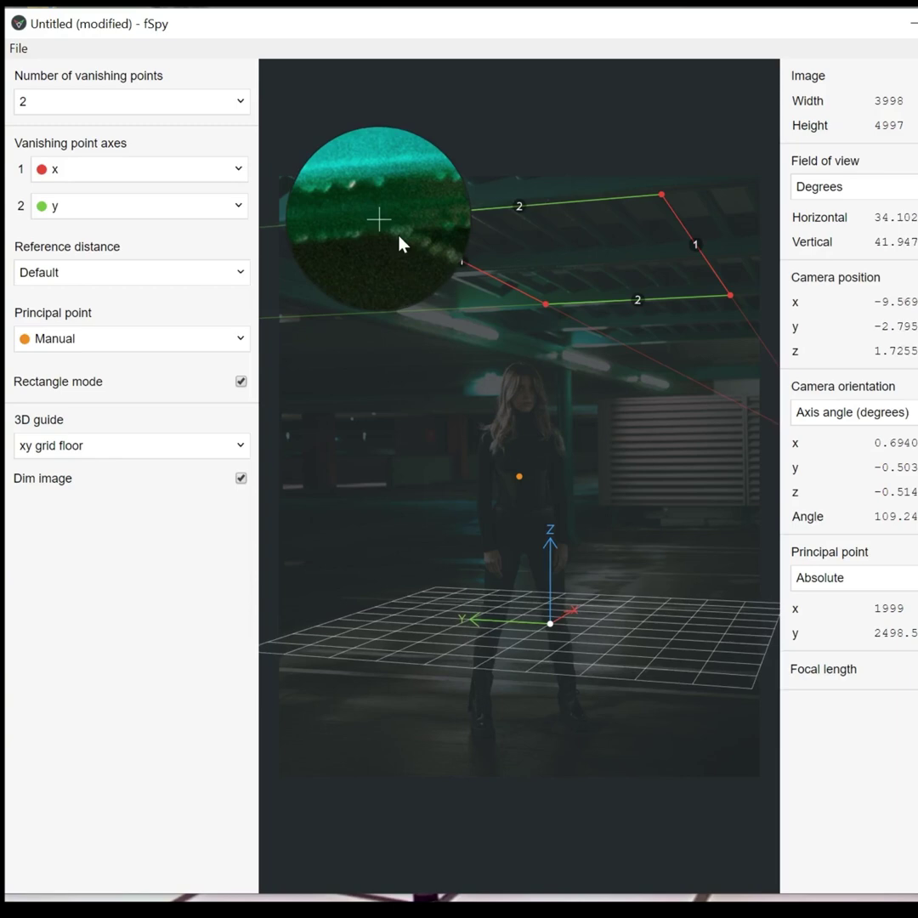
shift+drag(546, 304, 538, 269)
mouse_move(730, 295)
shift+mouse_down()
mouse_move(636, 214)
mouse_move(652, 179)
mouse_move(648, 198)
mouse_move(722, 283)
shift+mouse_up()
Step: Save the camera-match project in Downloads as composite test 1
key(ctrl+s)
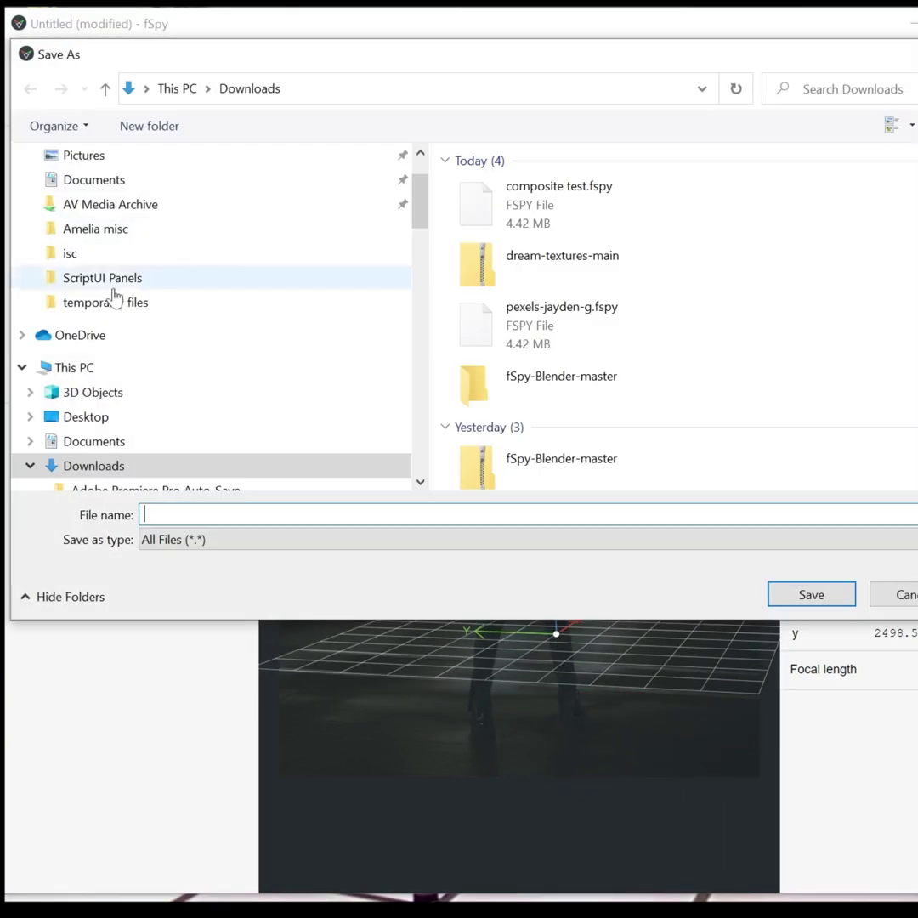
text(composite test)
click(821, 609)
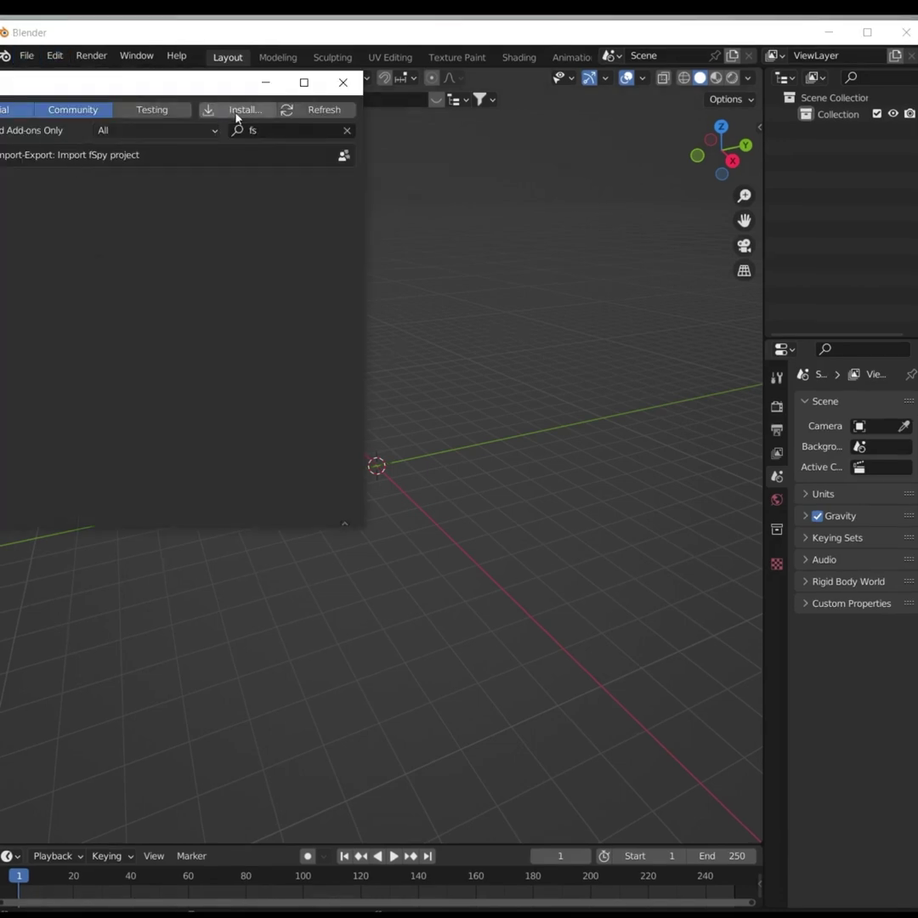
Step: Switch to Blender and look up the fSpy importer and BlenderKit in the add-on preferences, filtering by "fsp" and "blend"
click(262, 130)
key(BackSpace)
text(fsp)
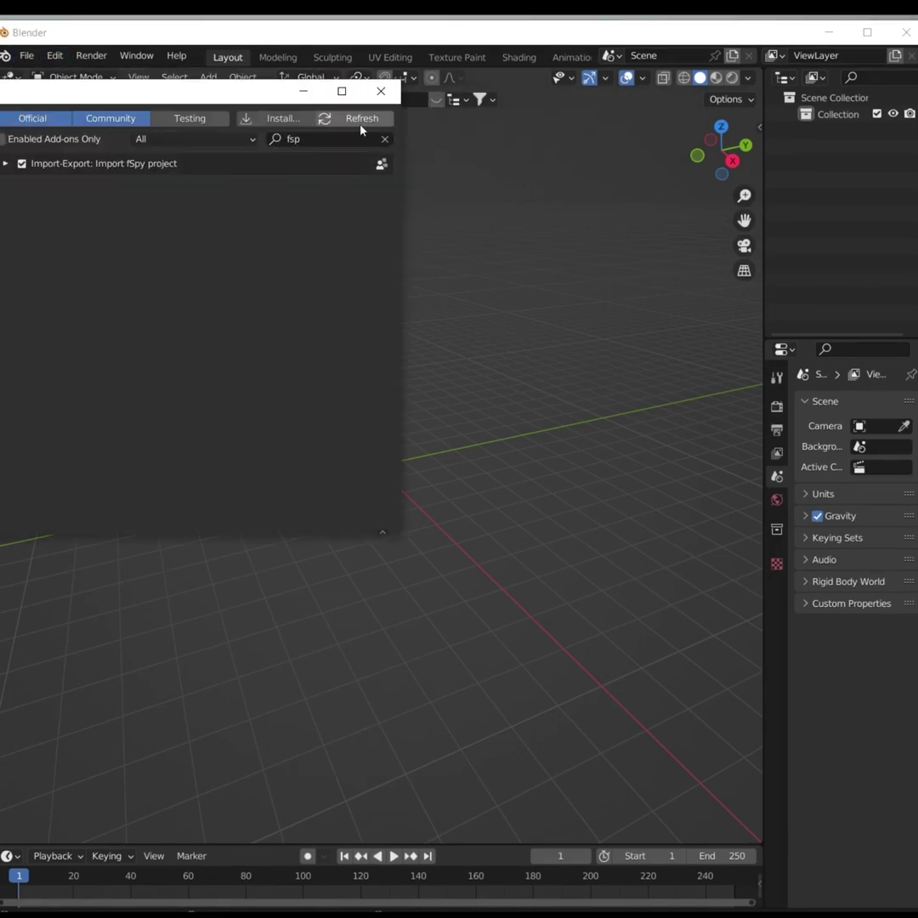
click(348, 136)
text(blend)
click(387, 93)
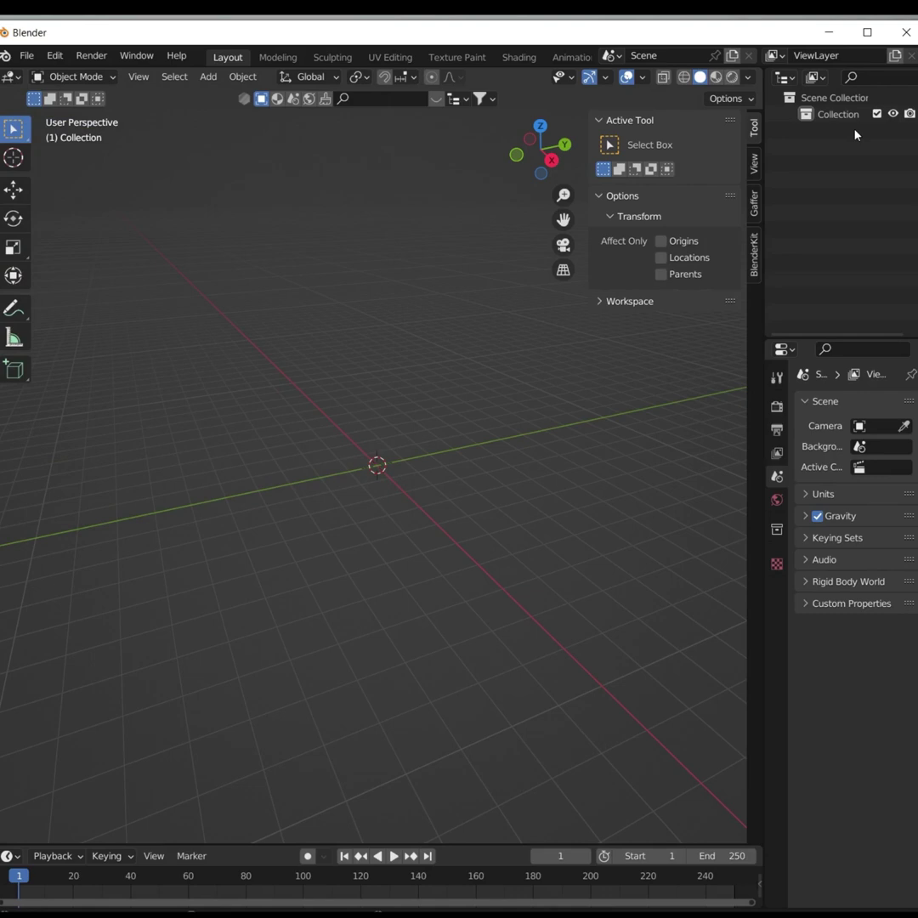
Step: Import the fSpy project composite test 1.fspy from Downloads with its background image
click(27, 55)
mouse_move(85, 279)
click(286, 528)
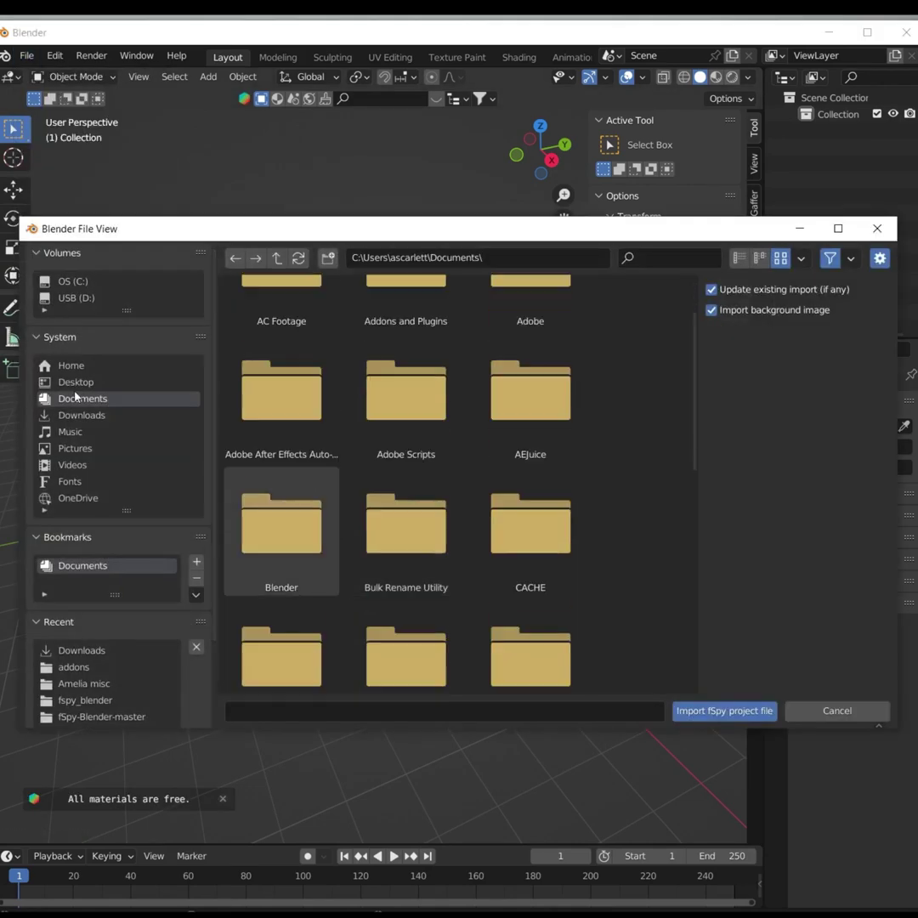
click(71, 412)
double_click(527, 497)
Step: Add a floor plane, move it about 4.5 m along X and scale it up to about 10.4
key(shift+a)
mouse_move(499, 590)
click(568, 590)
key(s)
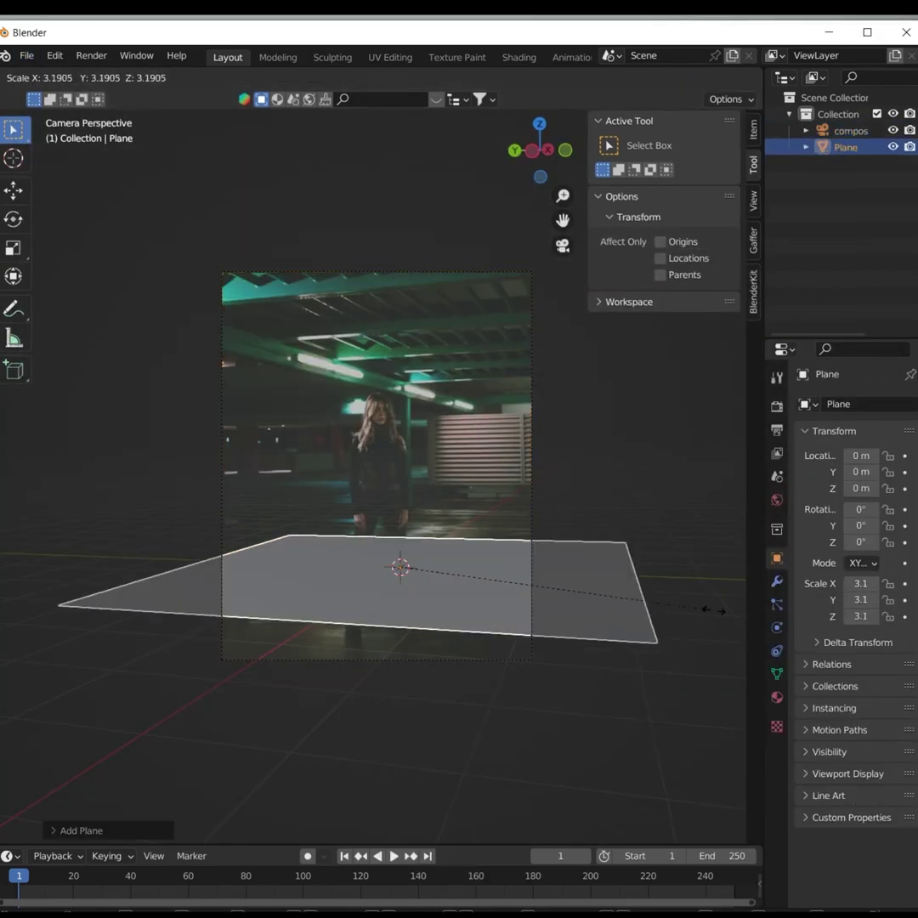
click(472, 600)
key(g)
key(x)
click(548, 600)
key(s)
click(585, 618)
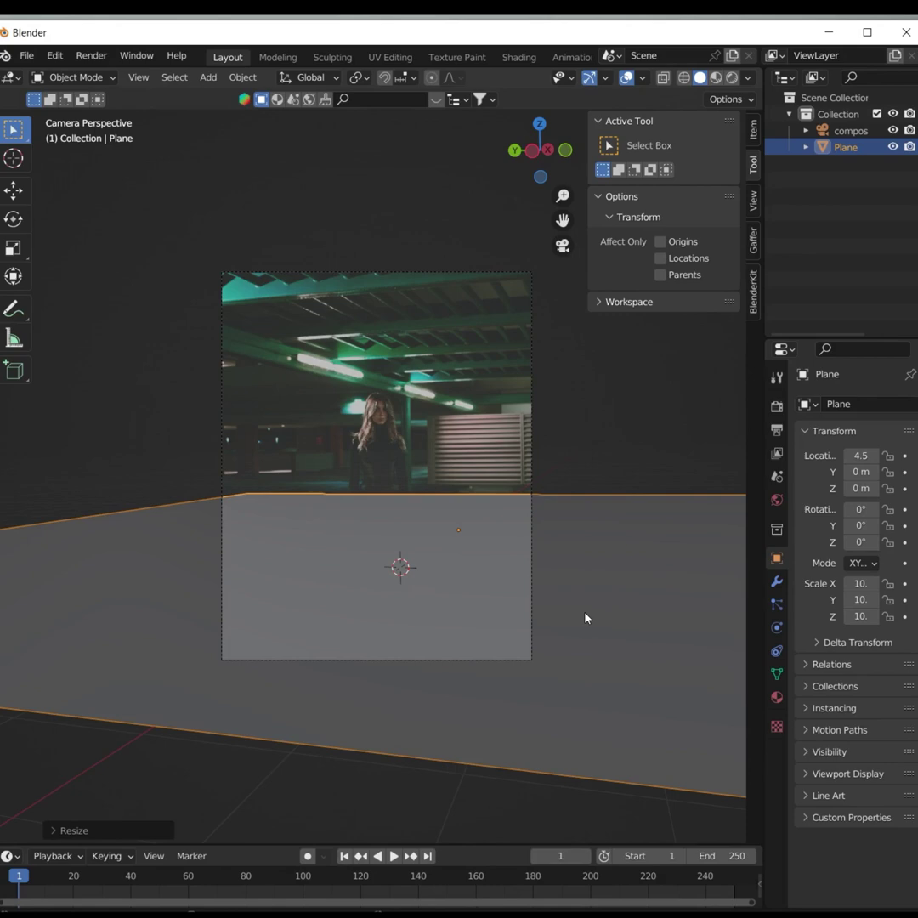
Step: With X-ray on, extrude the floor plane about 3.57 m upward along Z to form the garage walls and ceiling
key(alt+z)
key(Tab)
key(e)
key(z)
key(z)
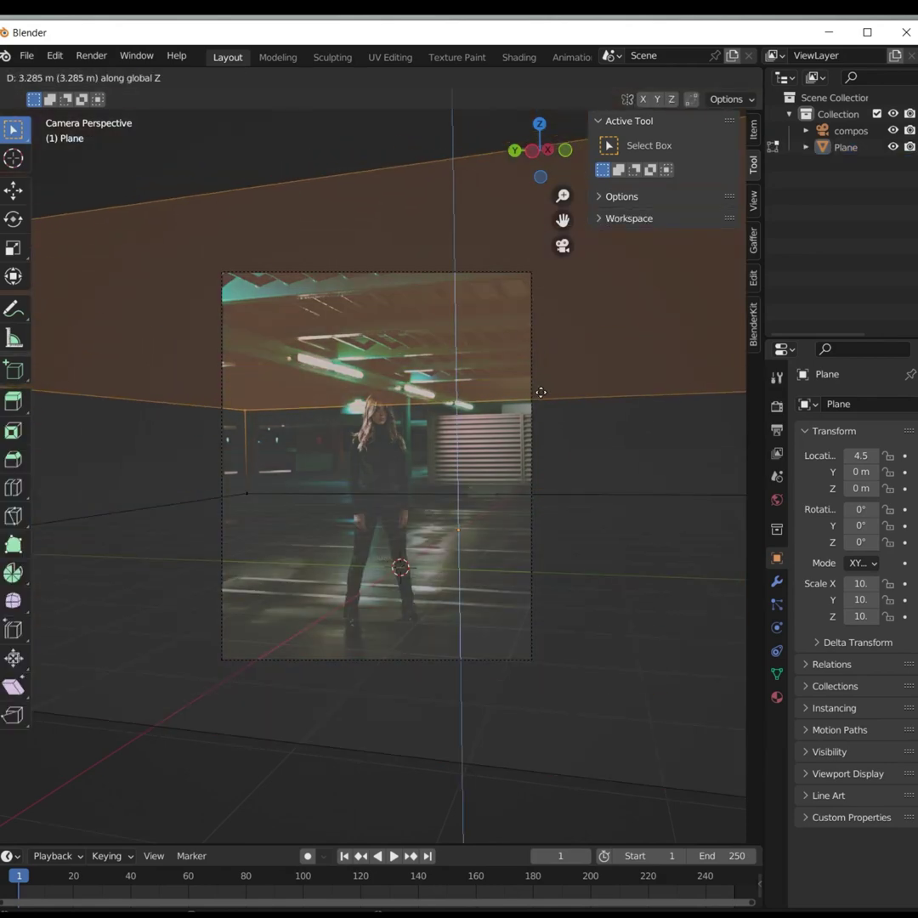
click(542, 379)
key(Tab)
scroll(590, 377, down, 1)
Step: Add evenly spaced loop cuts to the garage box, four across its width and three along its depth
key(Tab)
key(a)
key(KP_0)
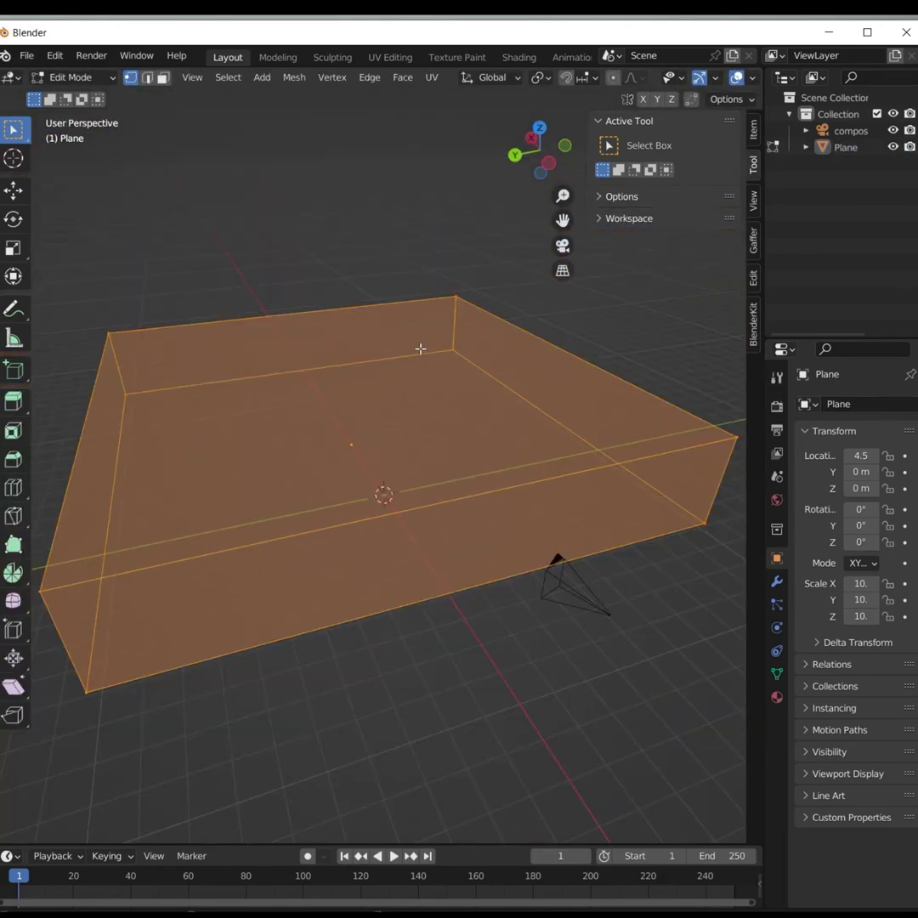
key(ctrl+r)
scroll(374, 328, up, 3)
click(373, 328)
right_click(373, 328)
key(ctrl+r)
scroll(80, 363, up, 2)
click(80, 362)
key(alt+a)
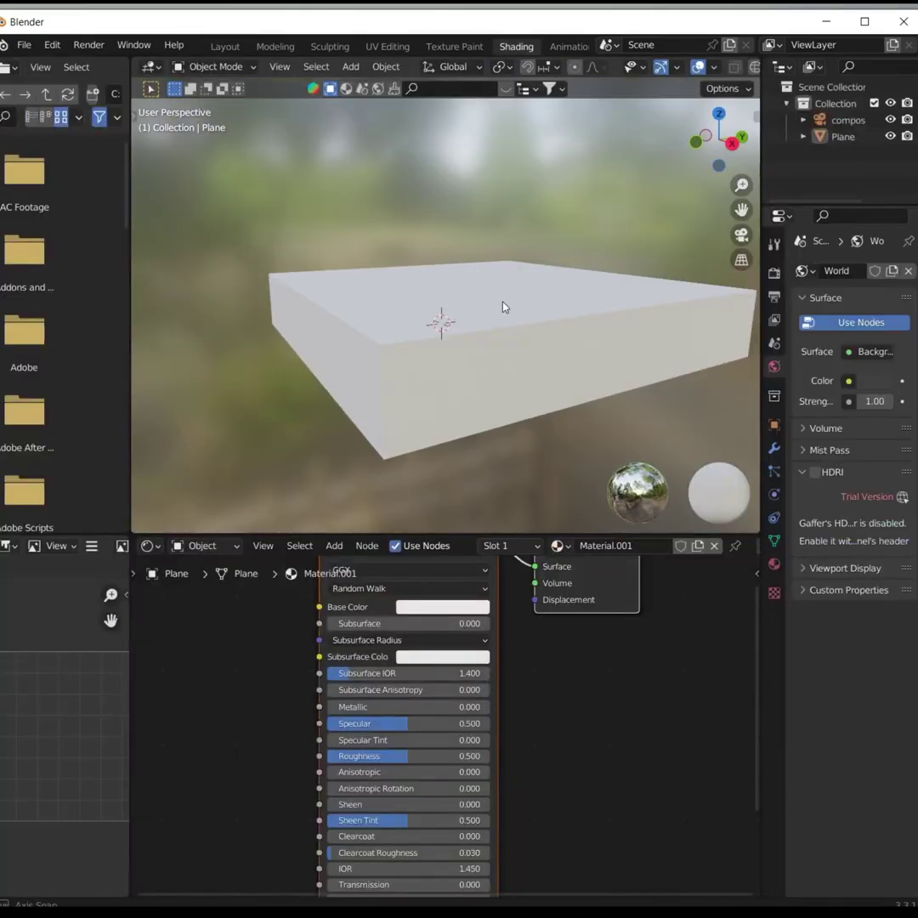
Step: Add an image texture with mapping nodes to the garage box's material and assign the composite test 1.fspy image
key(KP_0)
middle_drag(490, 543, 564, 606)
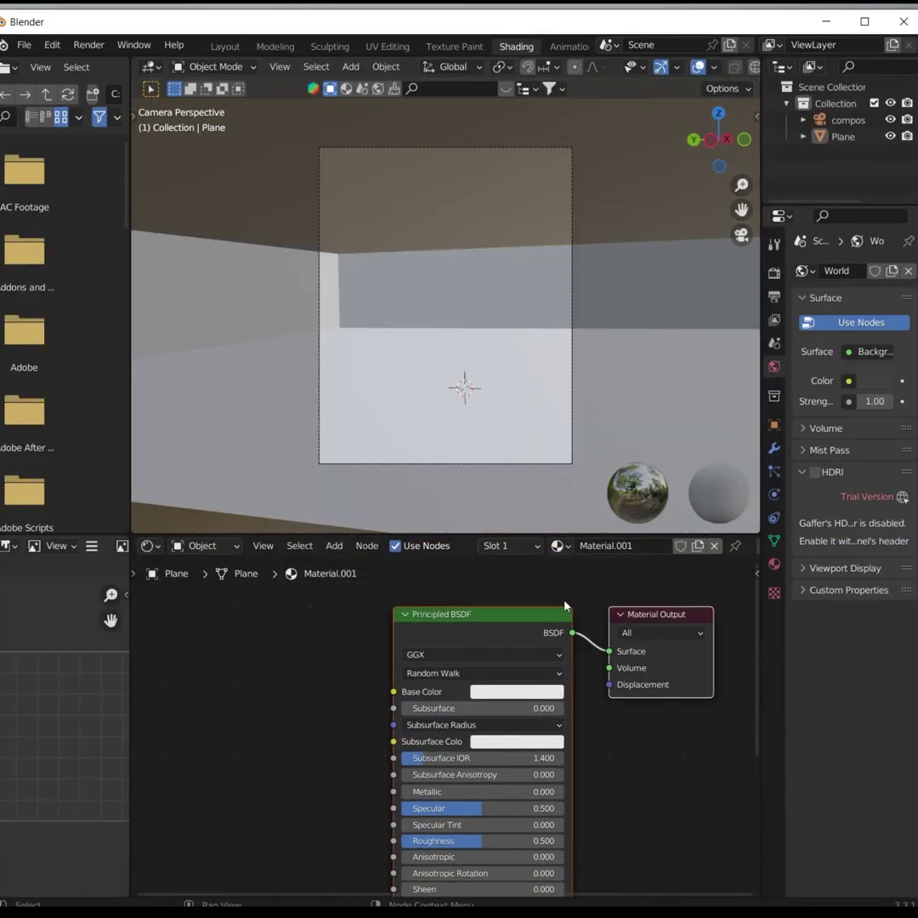
key(ctrl+t)
middle_drag(324, 620, 489, 615)
click(371, 695)
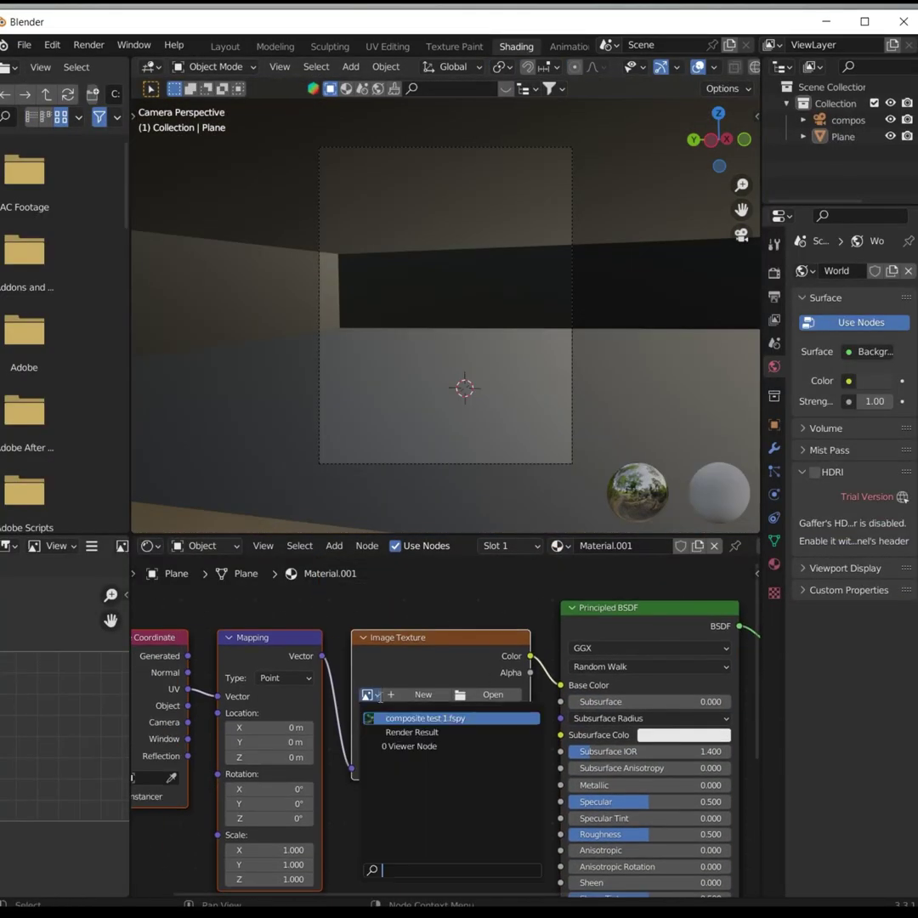
click(391, 718)
scroll(501, 727, down, 4)
middle_drag(507, 729, 338, 648)
Step: Project the UVs of all the garage box's faces from the camera view
key(Tab)
key(a)
key(u)
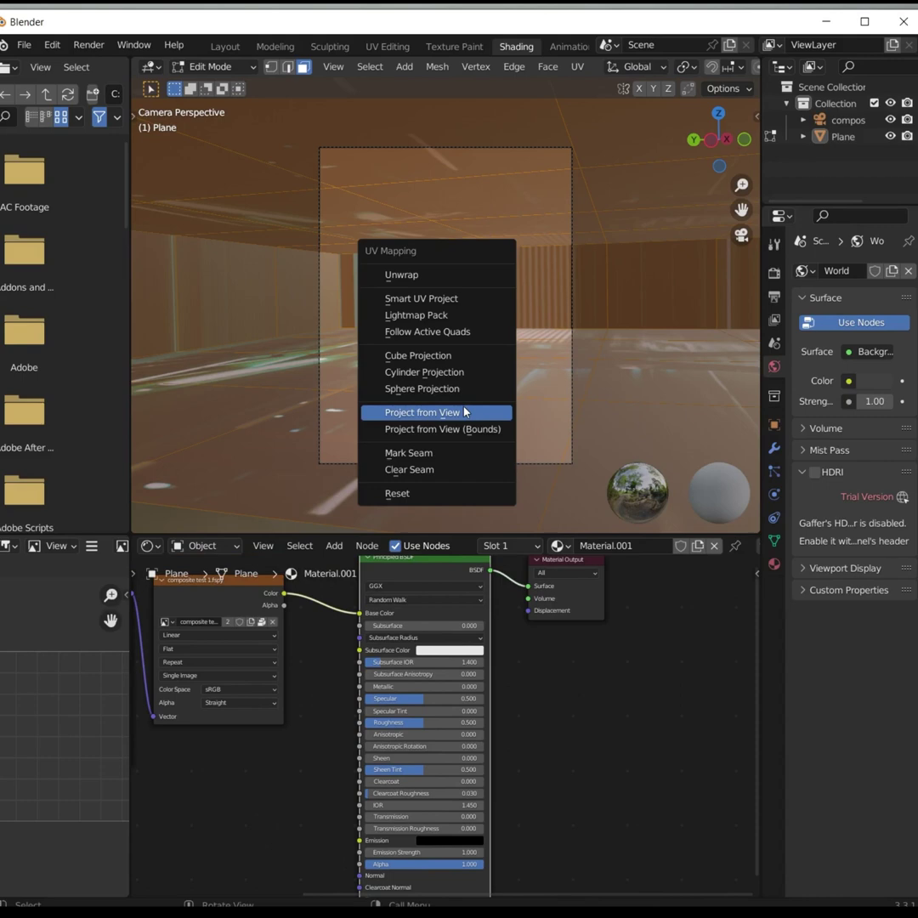
click(465, 413)
key(u)
click(494, 304)
key(u)
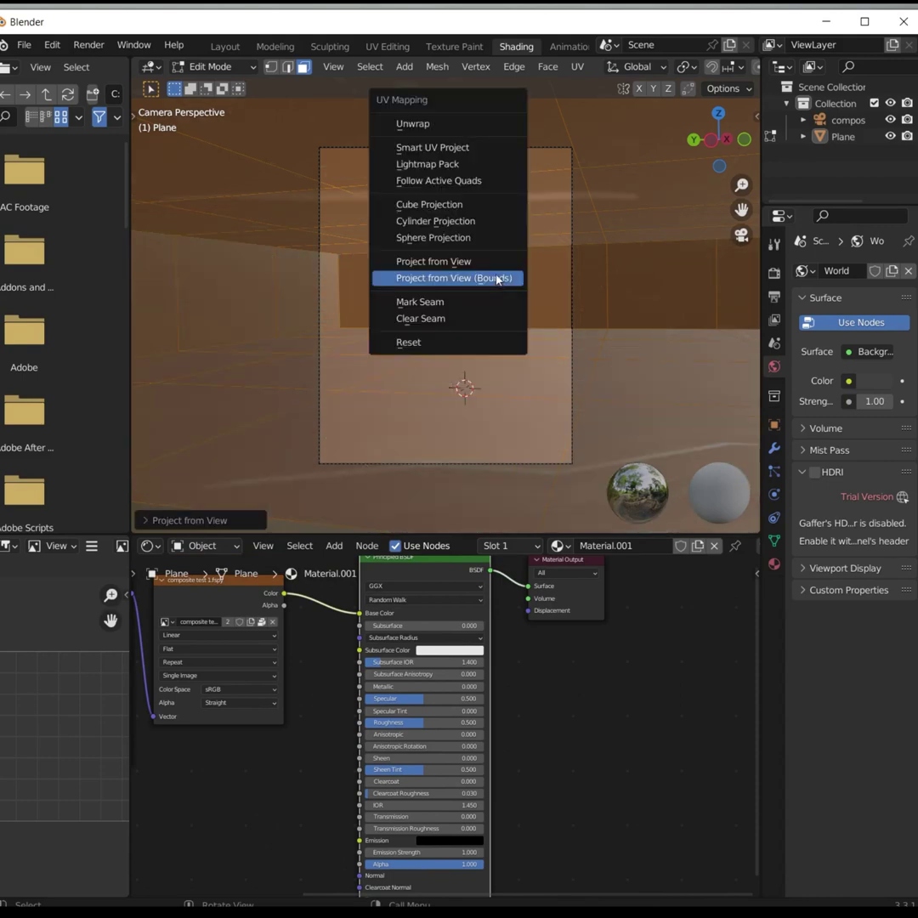
click(496, 261)
key(Tab)
Step: Subdivide the garage box's mesh to reduce distortion of the projected photo
scroll(475, 297, up, 3)
scroll(461, 224, down, 2)
key(Tab)
right_click(461, 224)
click(391, 261)
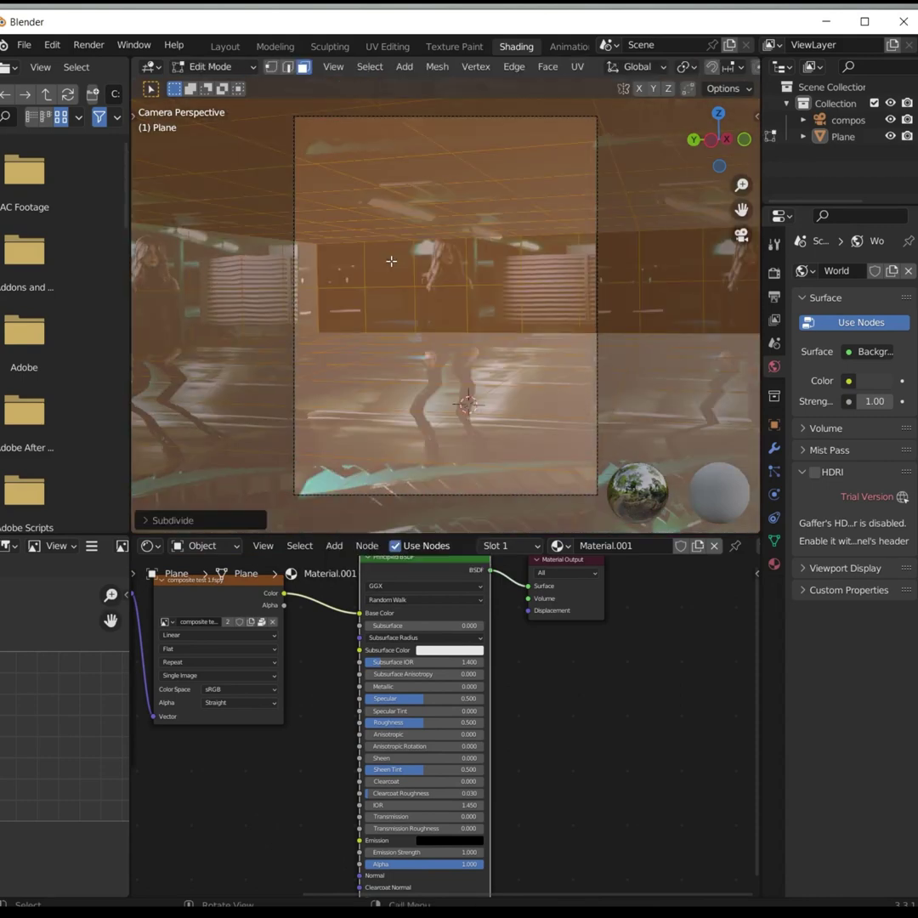
key(Tab)
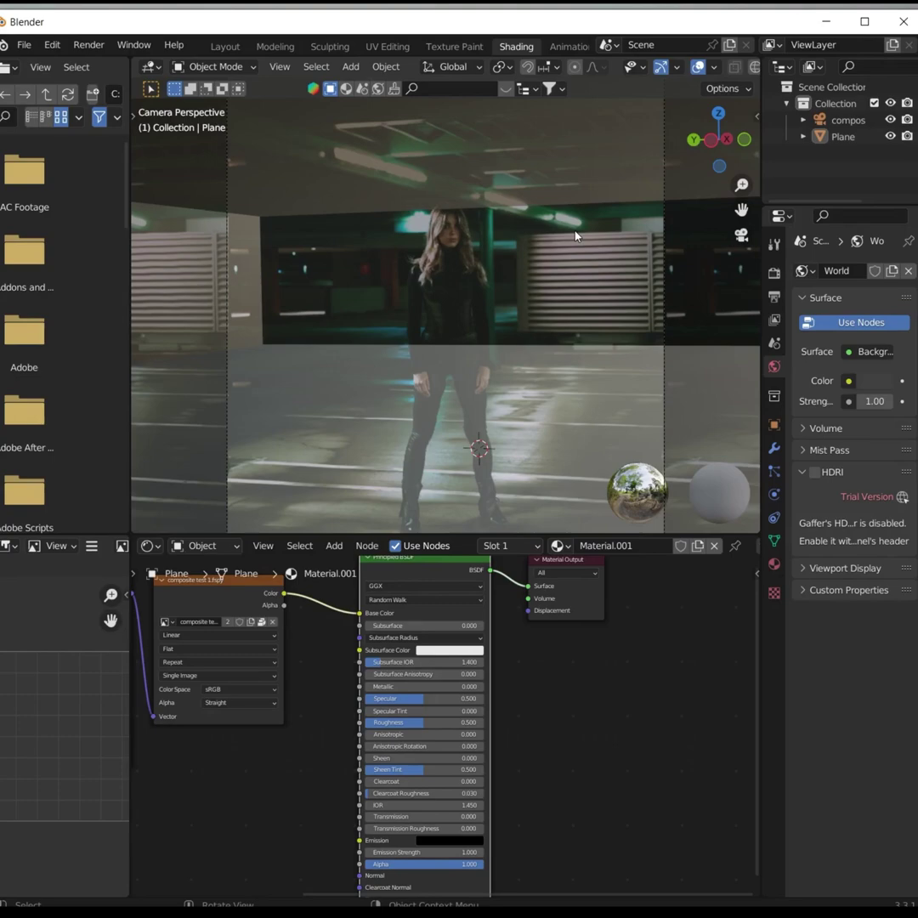
Step: Connect the image texture's color to the emission input of the garage material and display the material properties
drag(345, 717, 359, 840)
key(Tab)
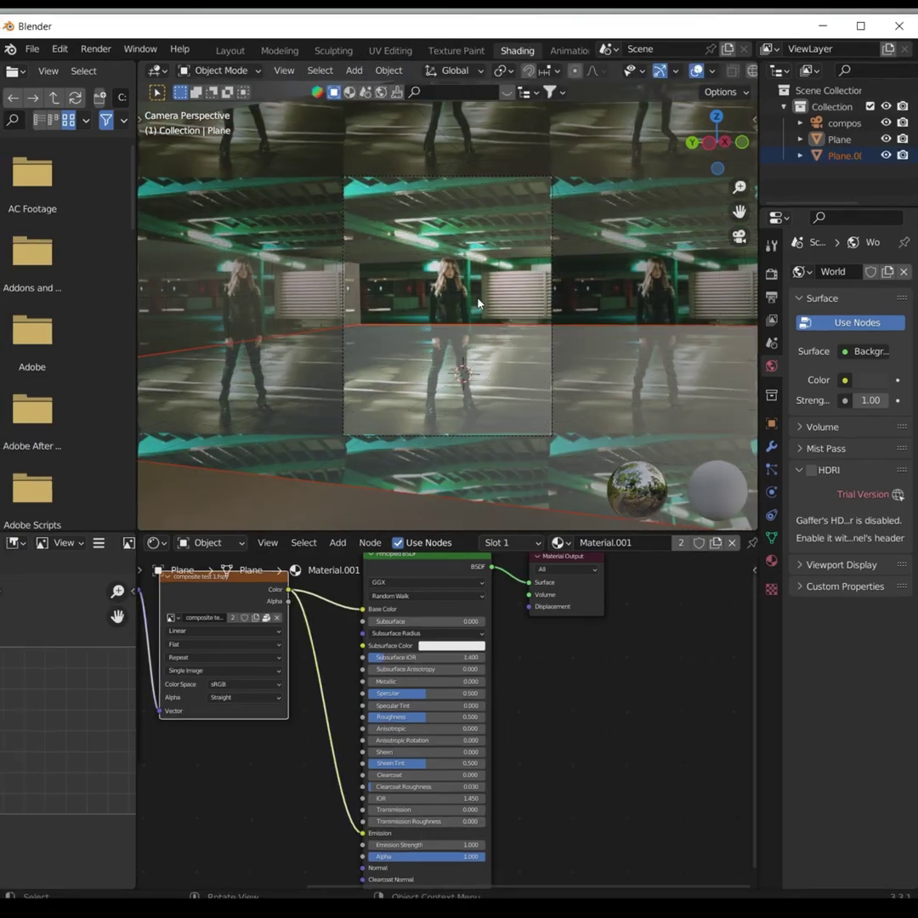
click(773, 563)
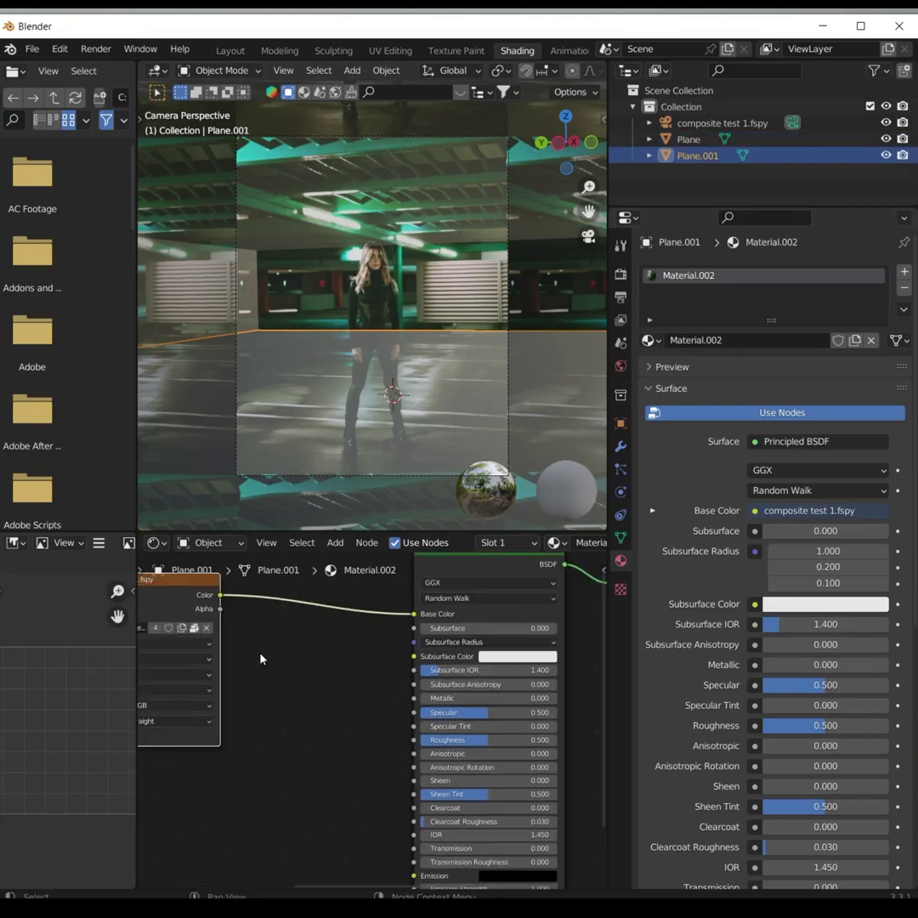
Step: Add the pexels-jayden-g-11075781 photo as an image plane and position it so the woman's feet line up with the background
key(shift+a)
mouse_move(223, 709)
click(364, 729)
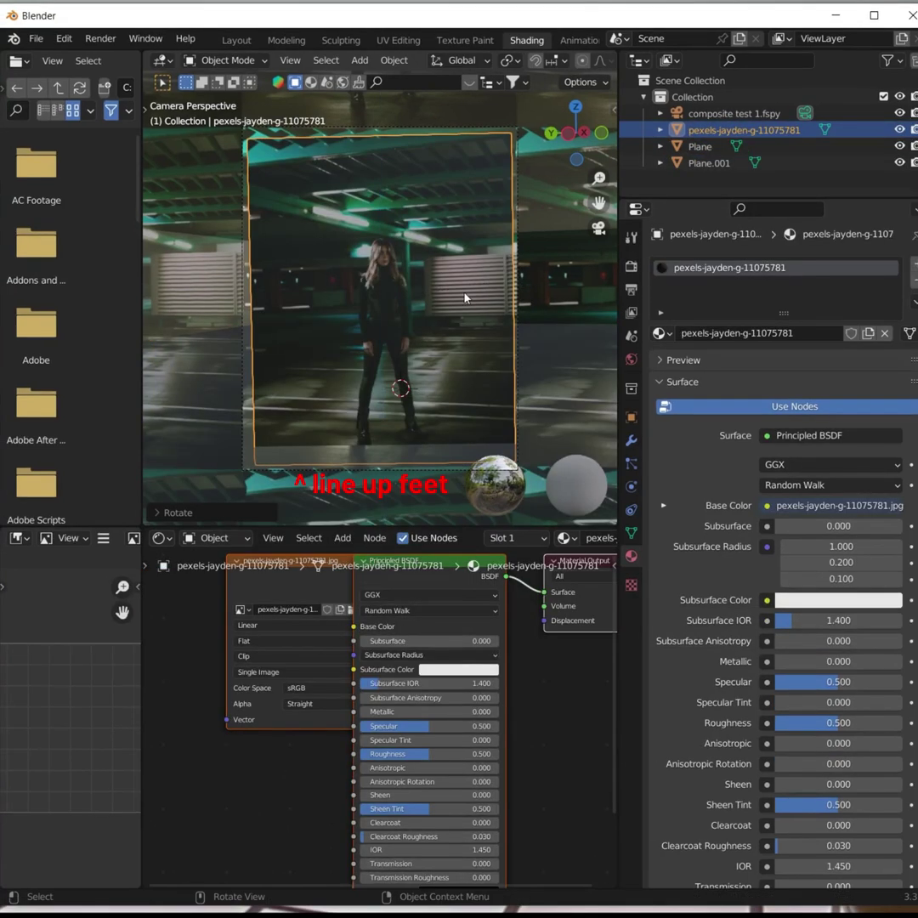
key(g)
click(516, 267)
Step: Isolate the image plane, knife-cut around the woman and delete the surrounding background and the gap between her legs
key(KP_Divide)
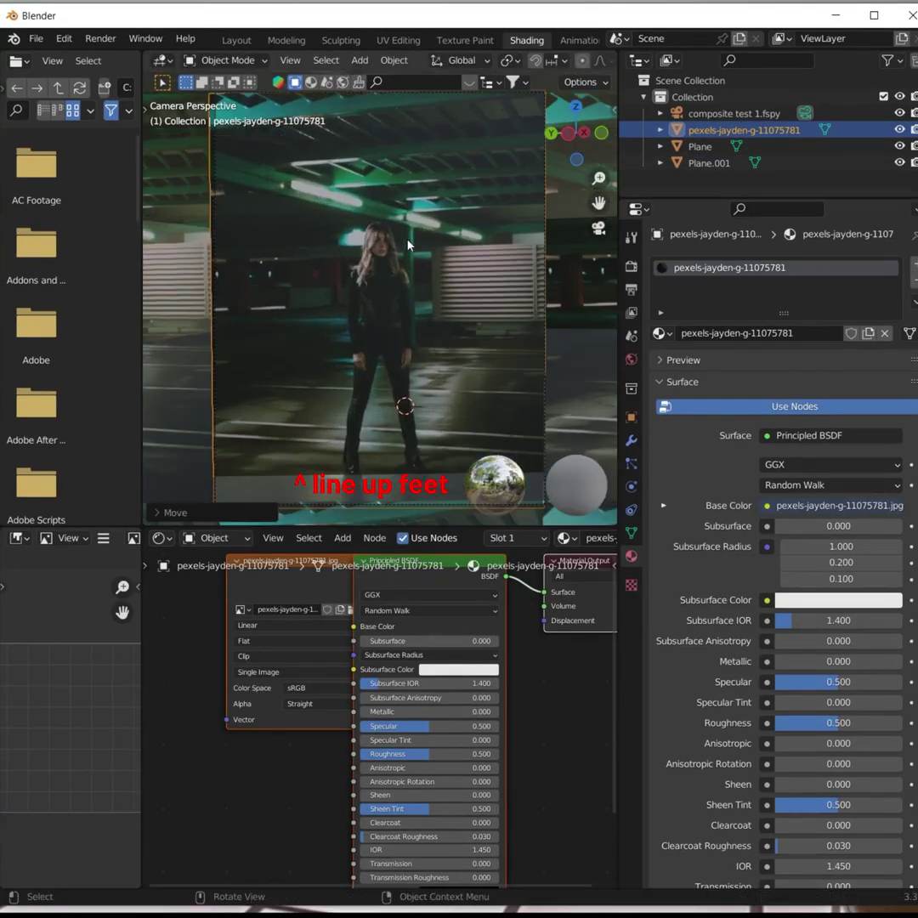
key(Tab)
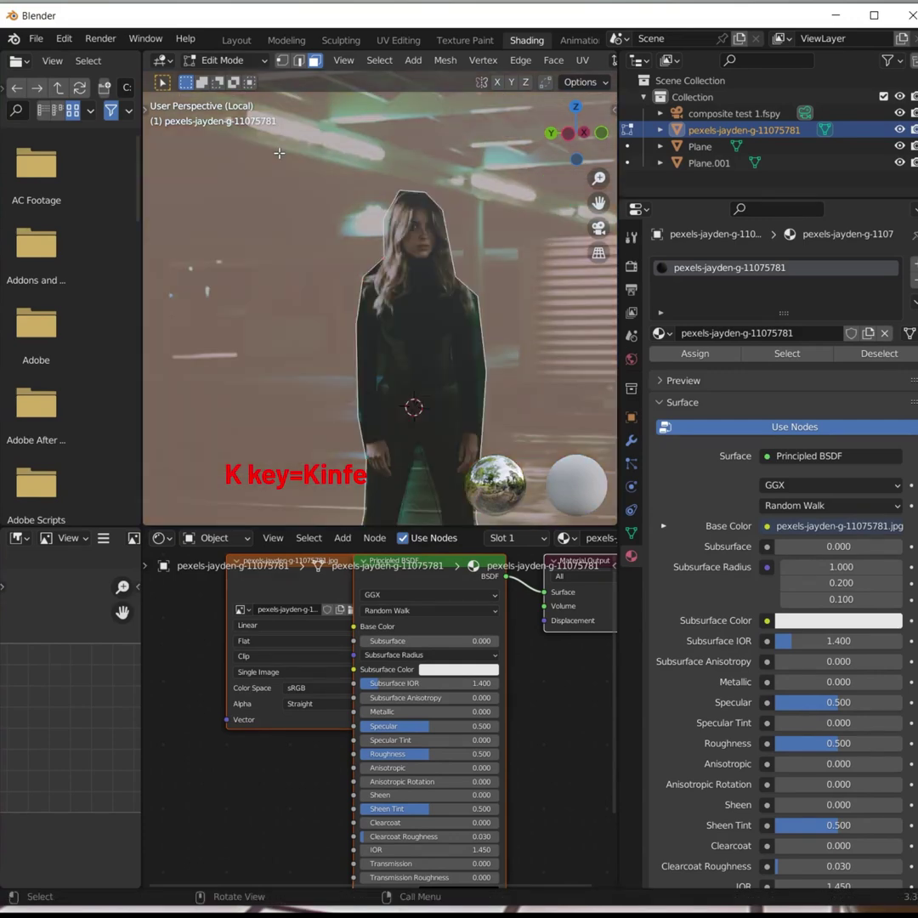
key(x)
shift+click(414, 499)
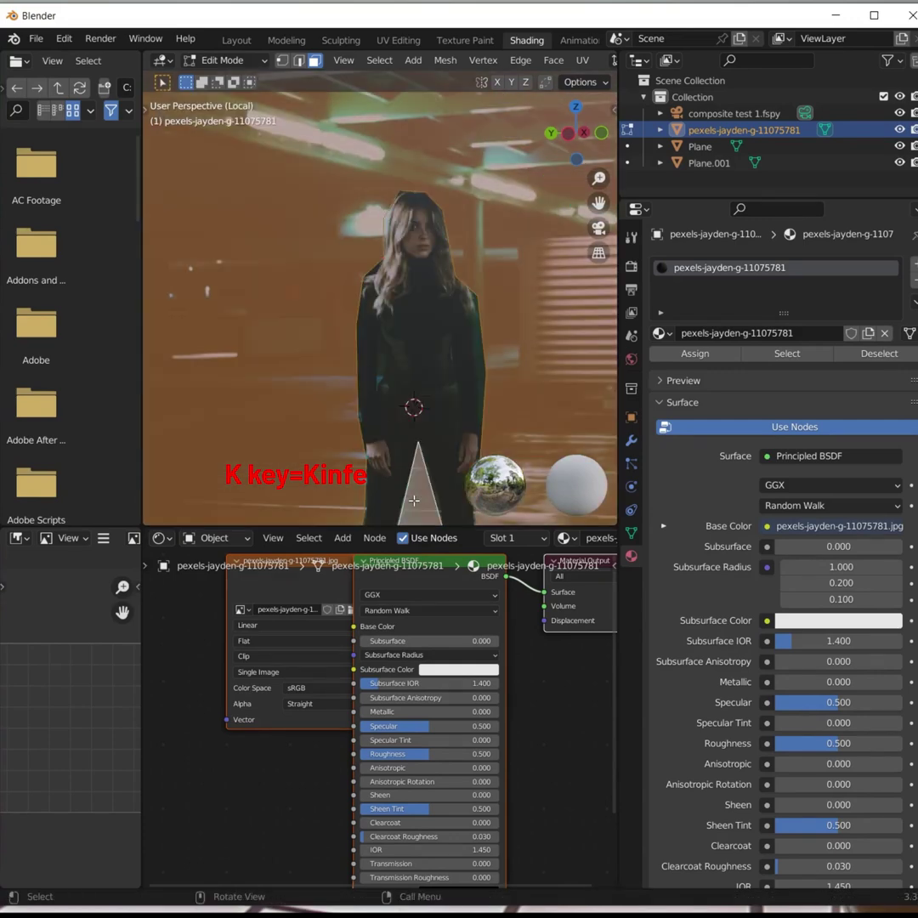
key(x)
click(414, 498)
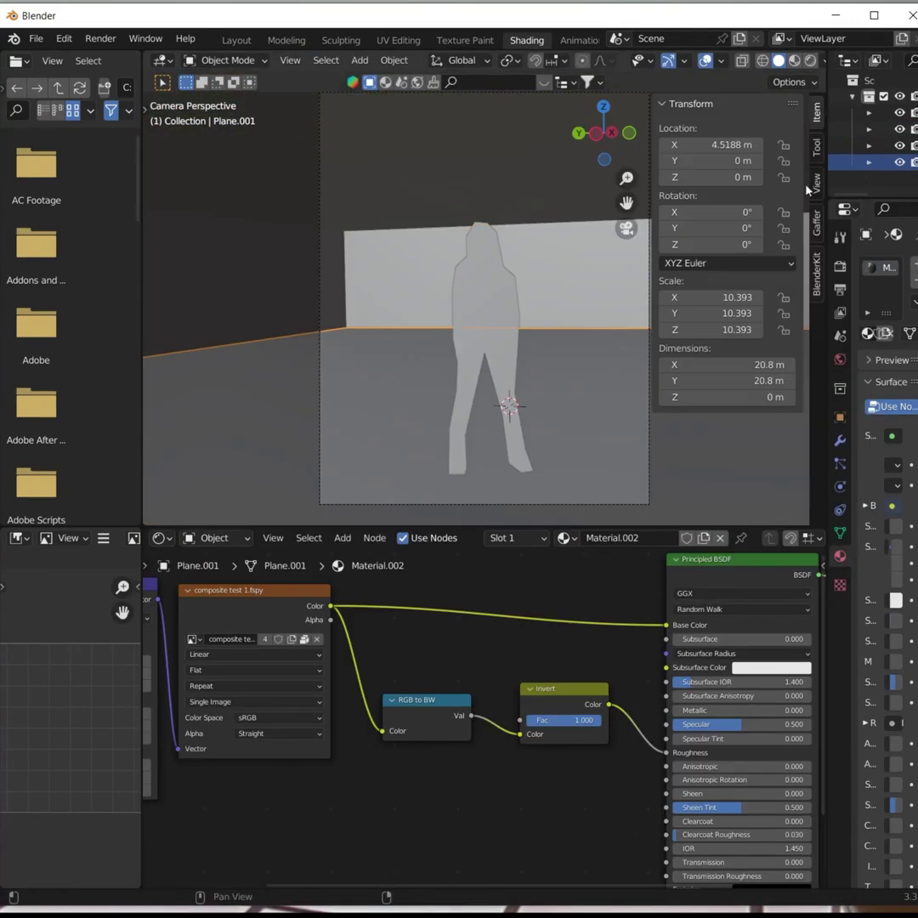
Step: Browse BlenderKit models with free assets first and limit them to the Transport category
click(816, 272)
click(733, 199)
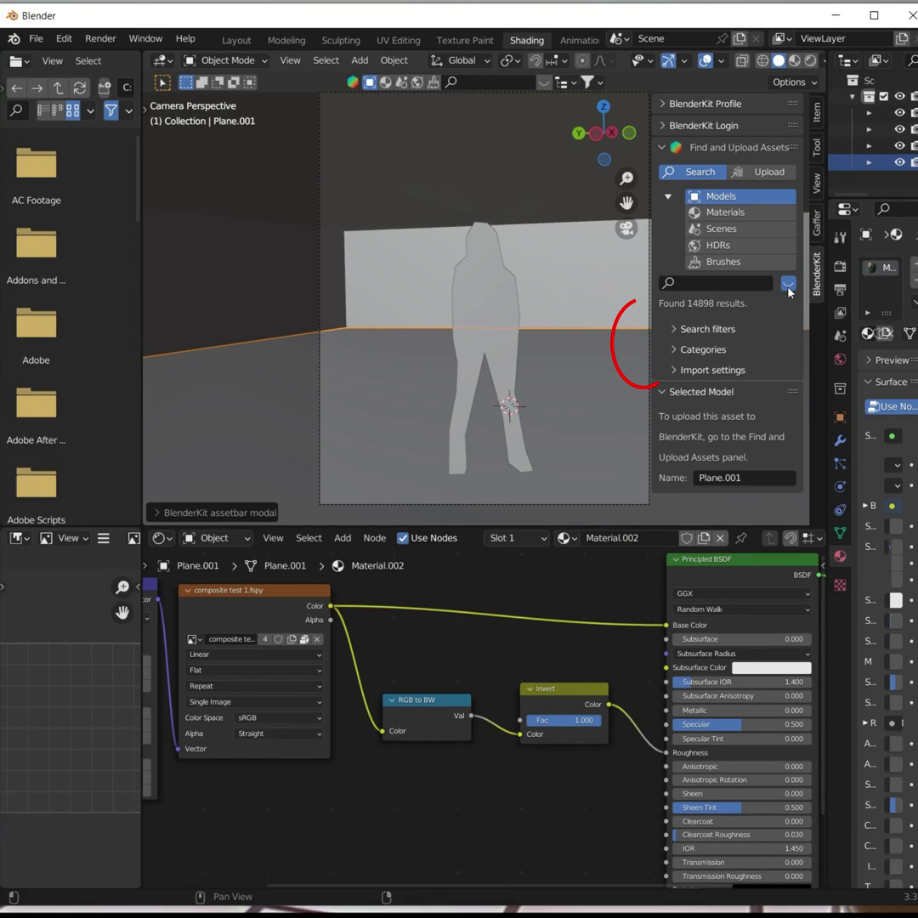
click(690, 328)
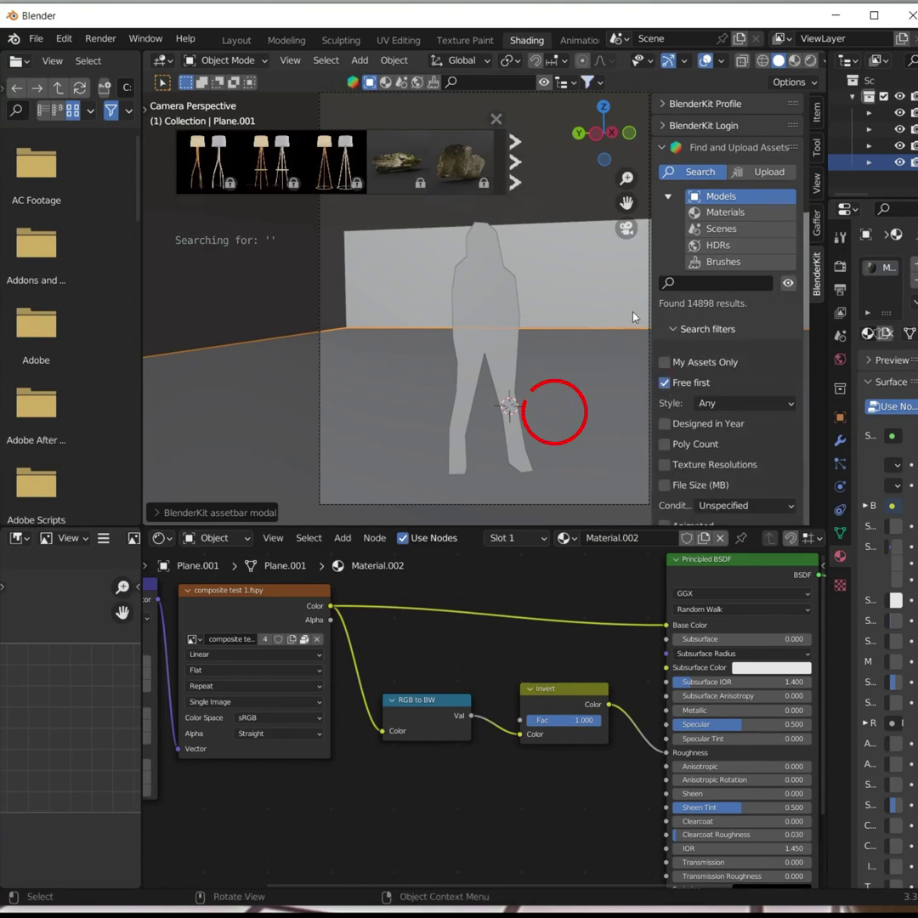
click(700, 329)
click(684, 349)
scroll(688, 425, down, 2)
click(697, 476)
Step: Place the Lamborghini SC20 model on the garage floor behind the woman and close the asset bar
mouse_move(380, 167)
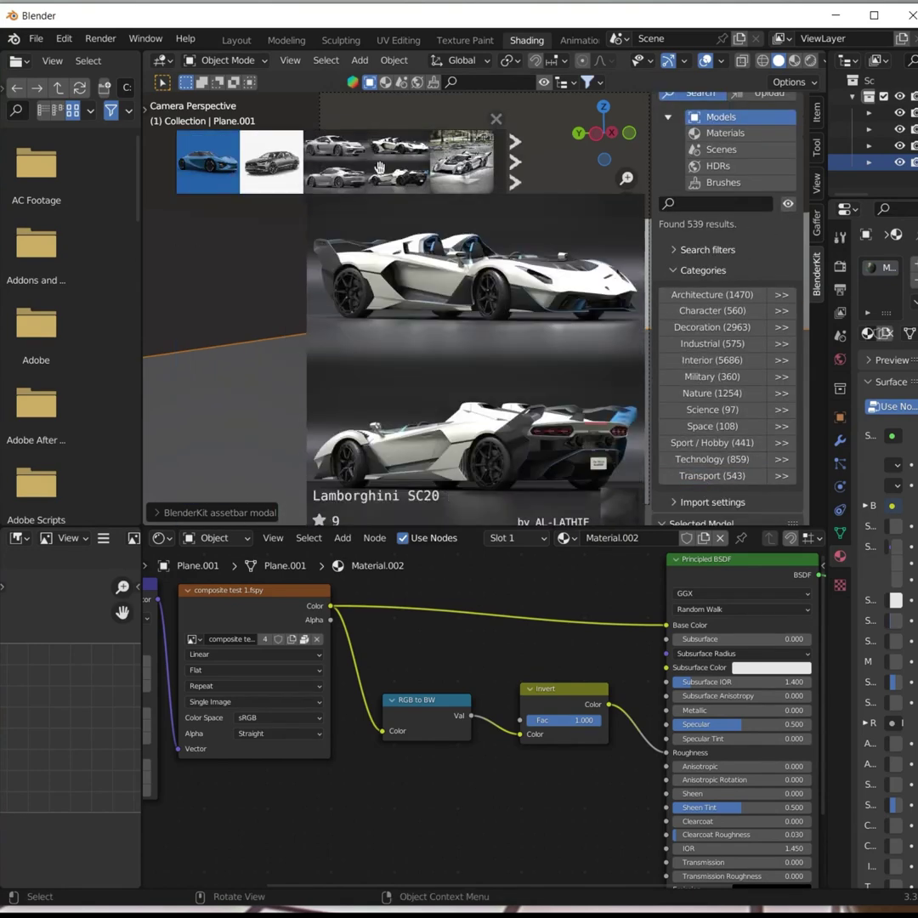
drag(402, 168, 502, 436)
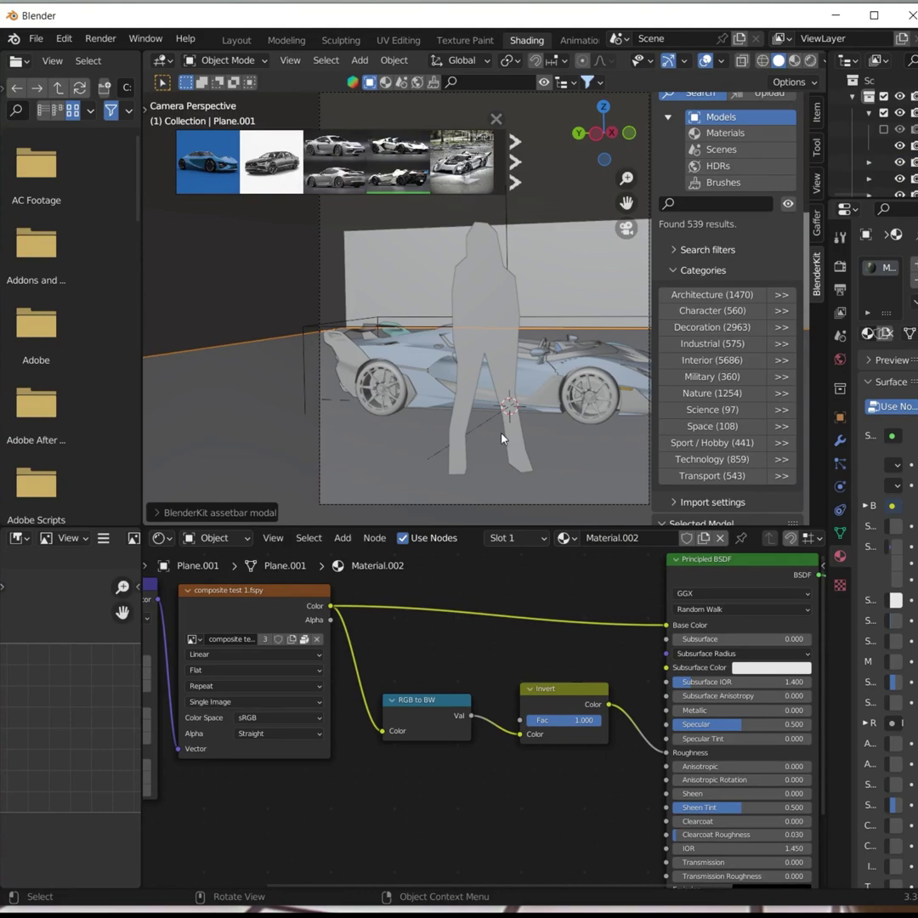
click(497, 119)
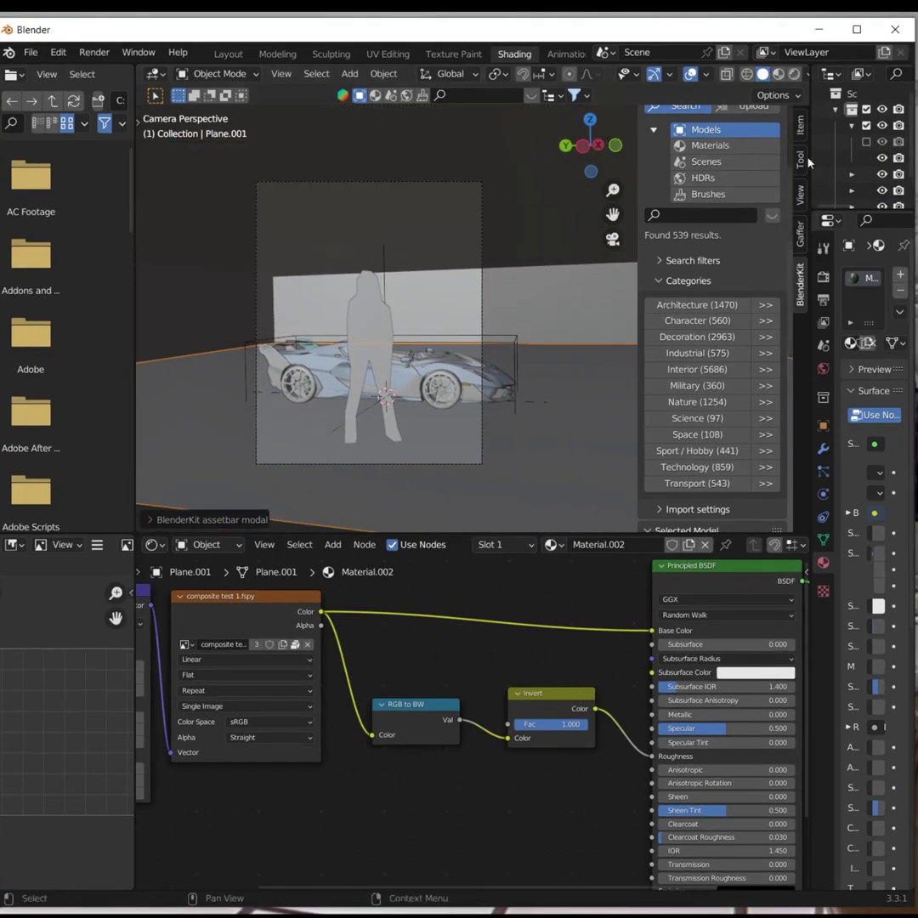
scroll(805, 149, up, 2)
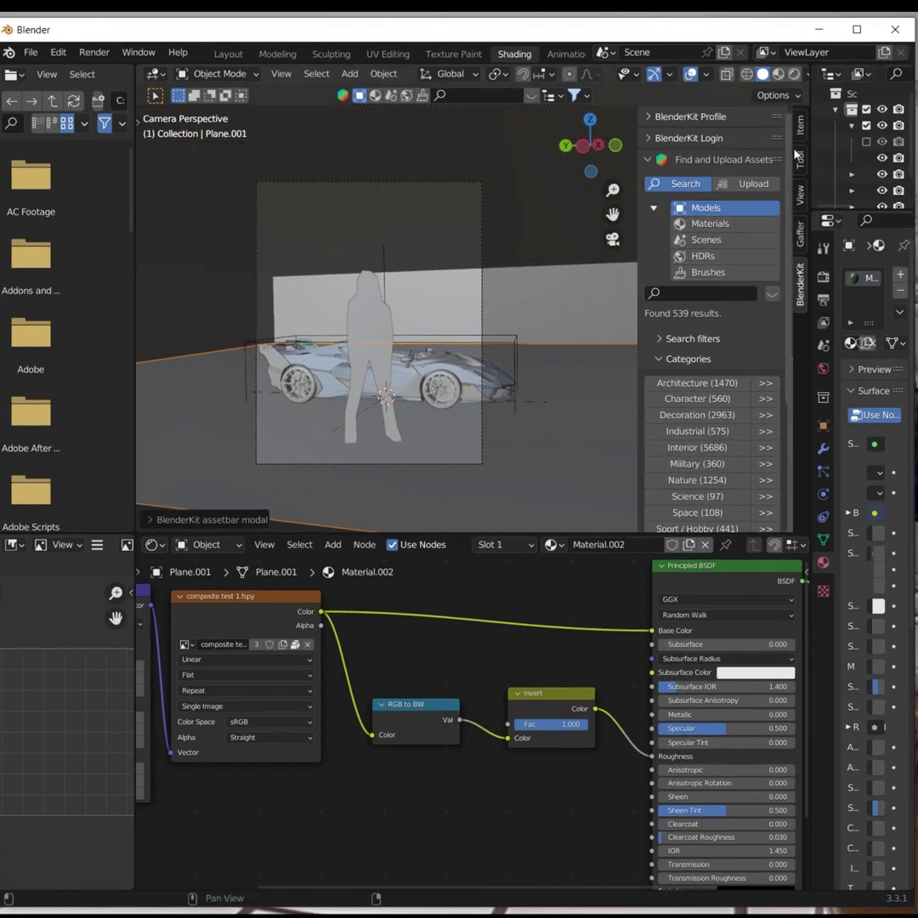
Step: Scale the Lamborghini SC20 to about 1.154 and move it along X and Y into place behind the woman
click(799, 127)
click(386, 276)
key(g)
key(x)
key(s)
key(g)
key(y)
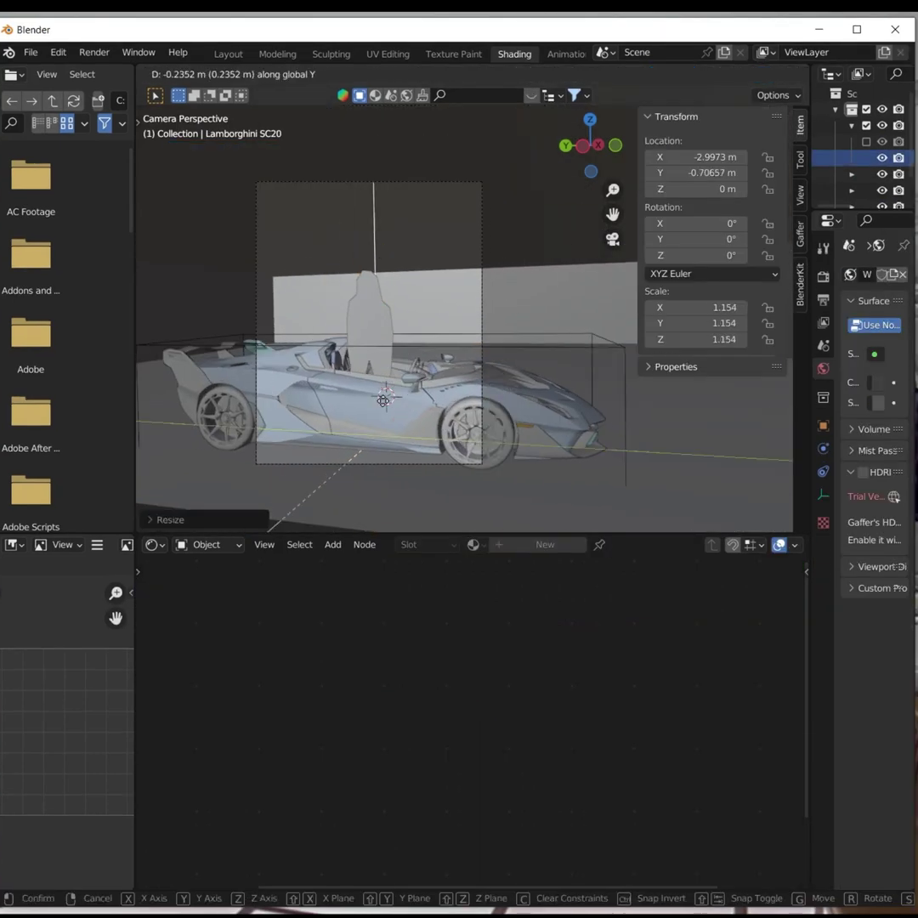
click(456, 335)
key(z)
scroll(456, 335, up, 2)
key(g)
key(y)
click(568, 377)
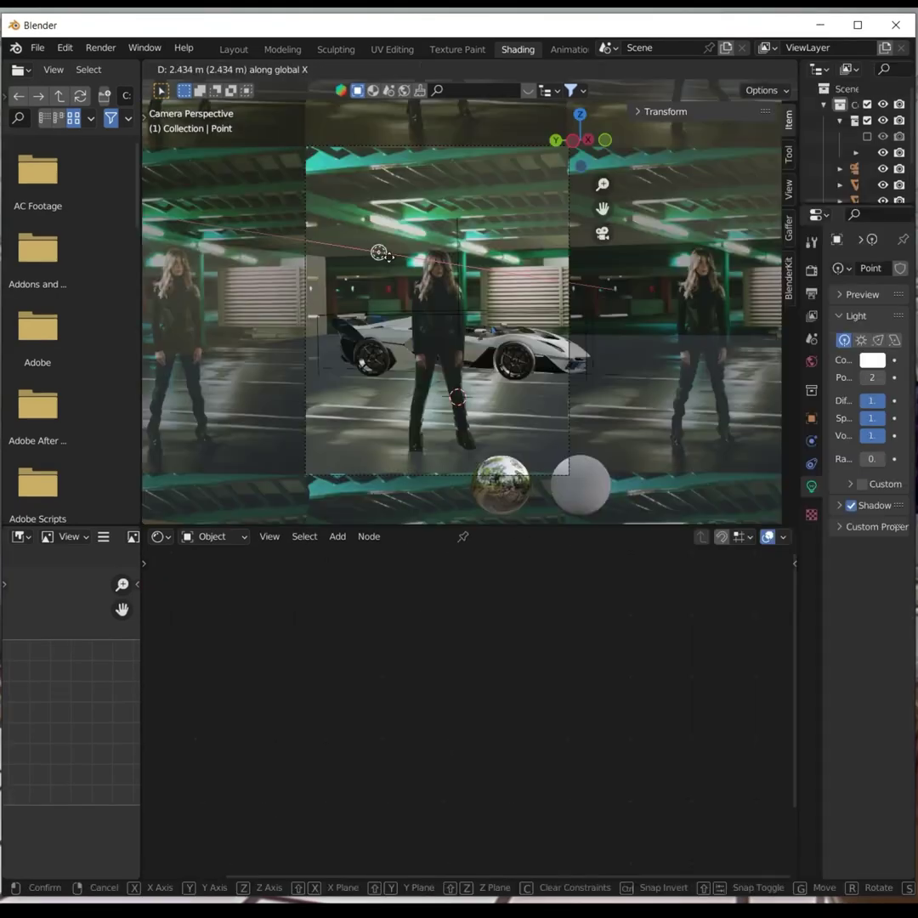
Step: Place a point light as the key light near the garage ceiling above the rear of the car
click(382, 249)
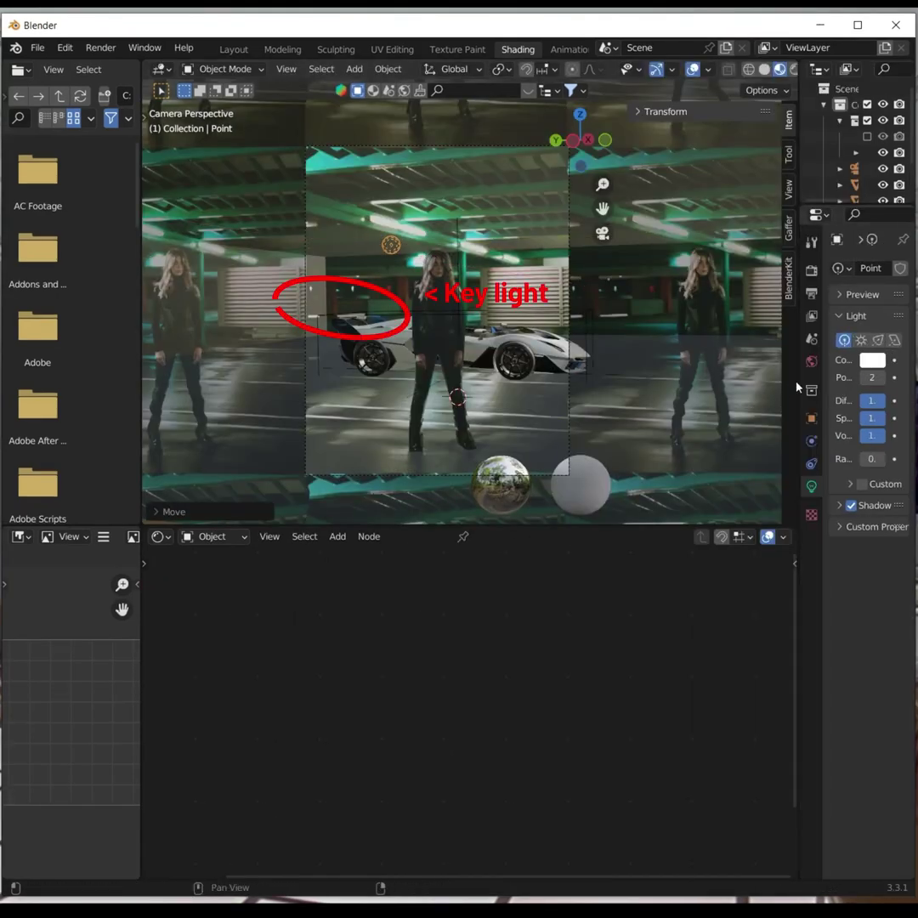
Step: Turn the key light into a 1.5 m square area light and sample its pale green colour from the ceiling tube light
drag(799, 384, 621, 357)
scroll(550, 344, up, 2)
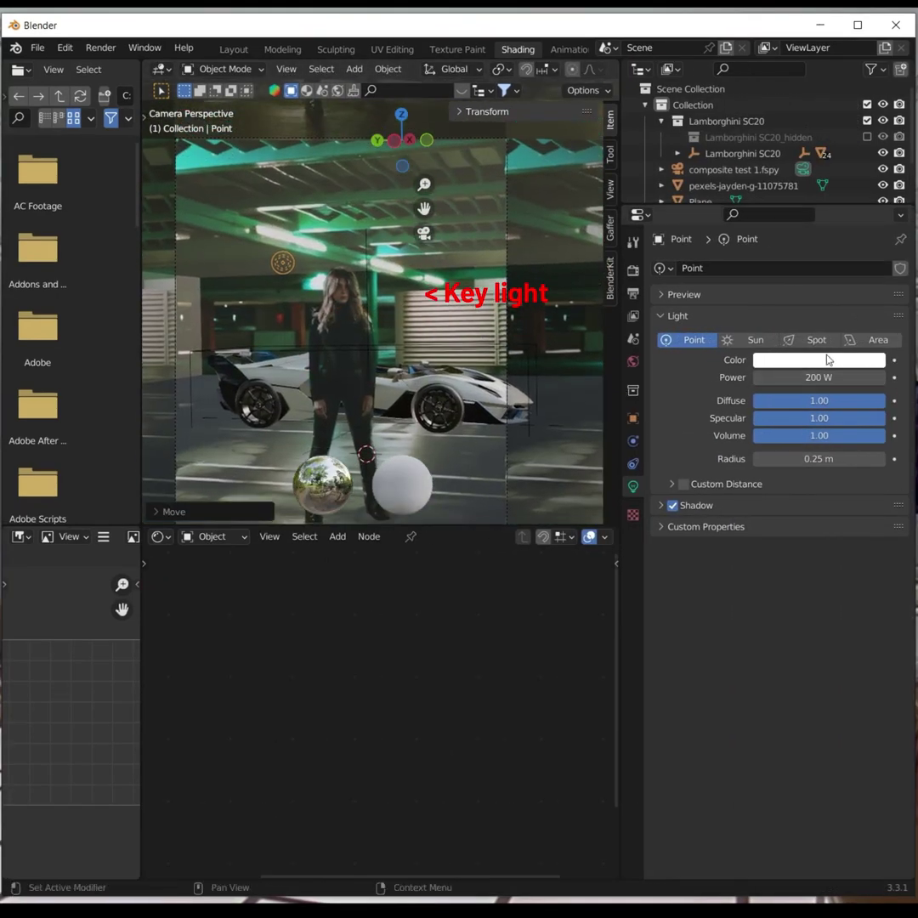
click(878, 339)
click(826, 360)
click(867, 303)
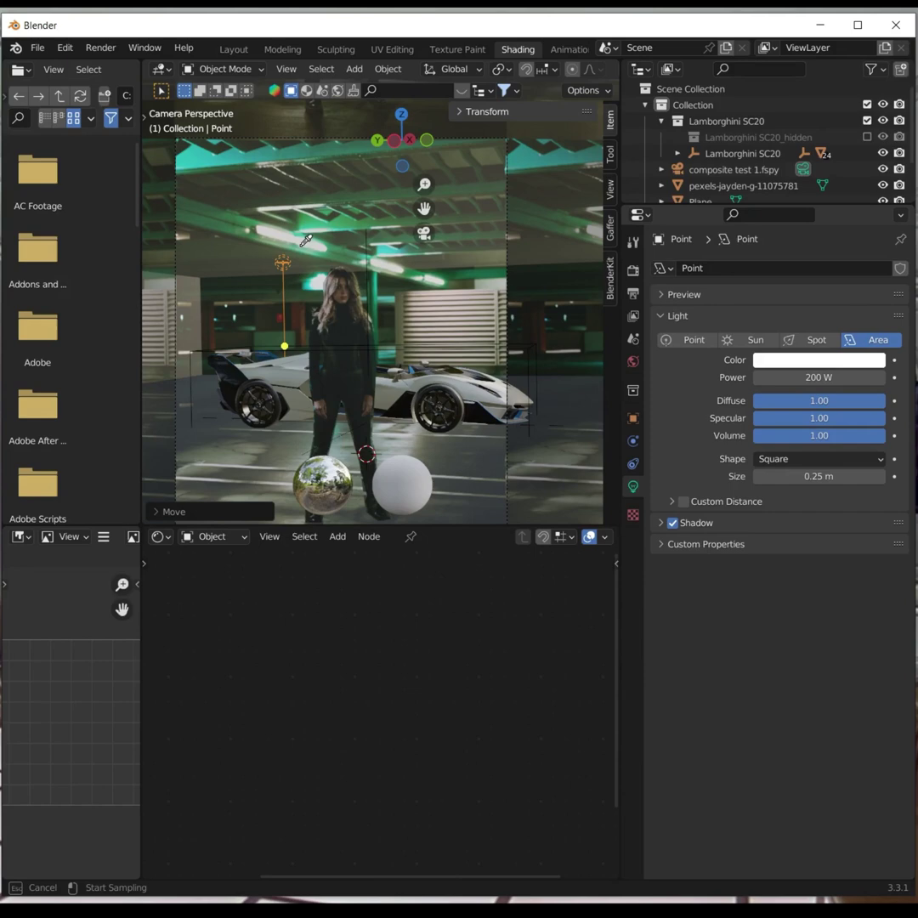
click(306, 240)
click(819, 359)
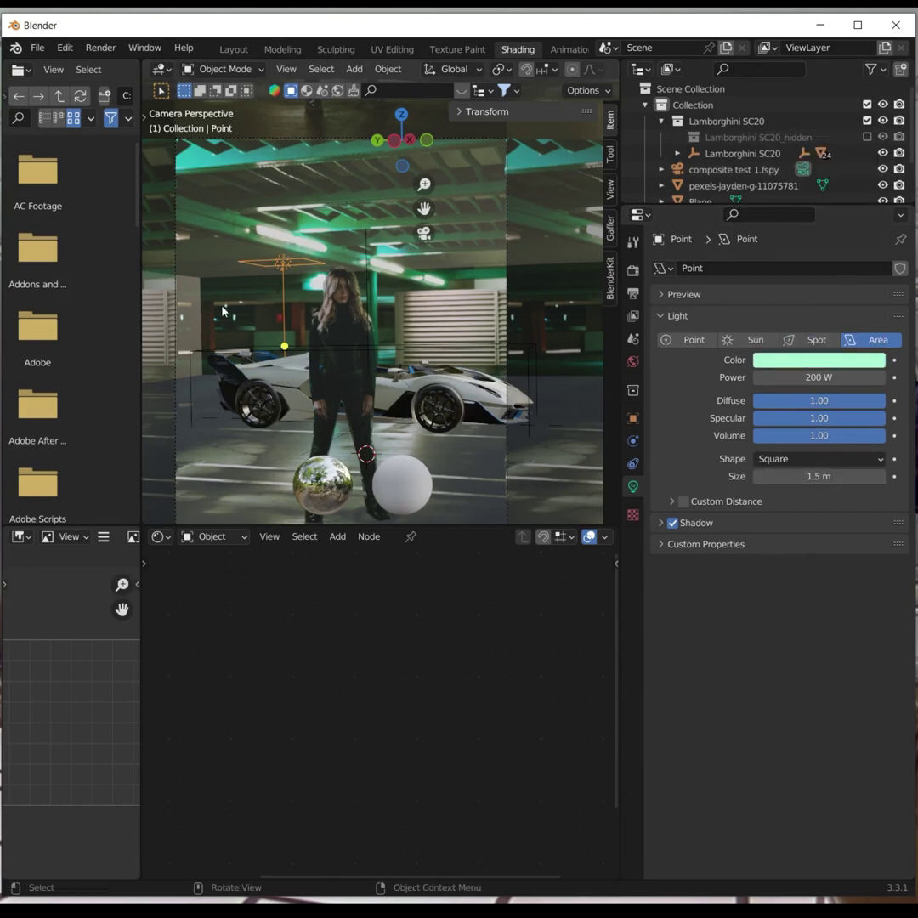
Step: Rotate the key area light about its X and Y axes so it aims at the car
key(r)
key(x)
click(386, 365)
key(r)
key(y)
click(371, 358)
middle_drag(371, 359, 406, 375)
key(KP_0)
scroll(314, 288, down, 2)
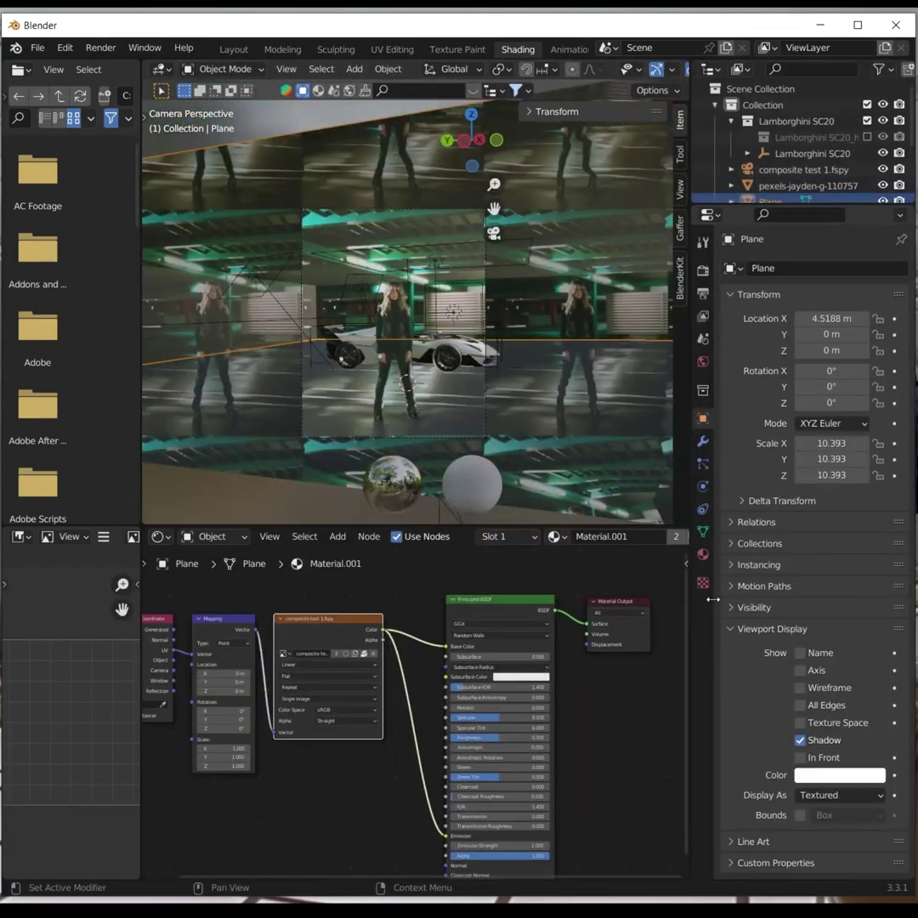
Step: Set the render engine to Cycles and open the Film settings and the output settings
click(703, 270)
click(829, 268)
click(825, 308)
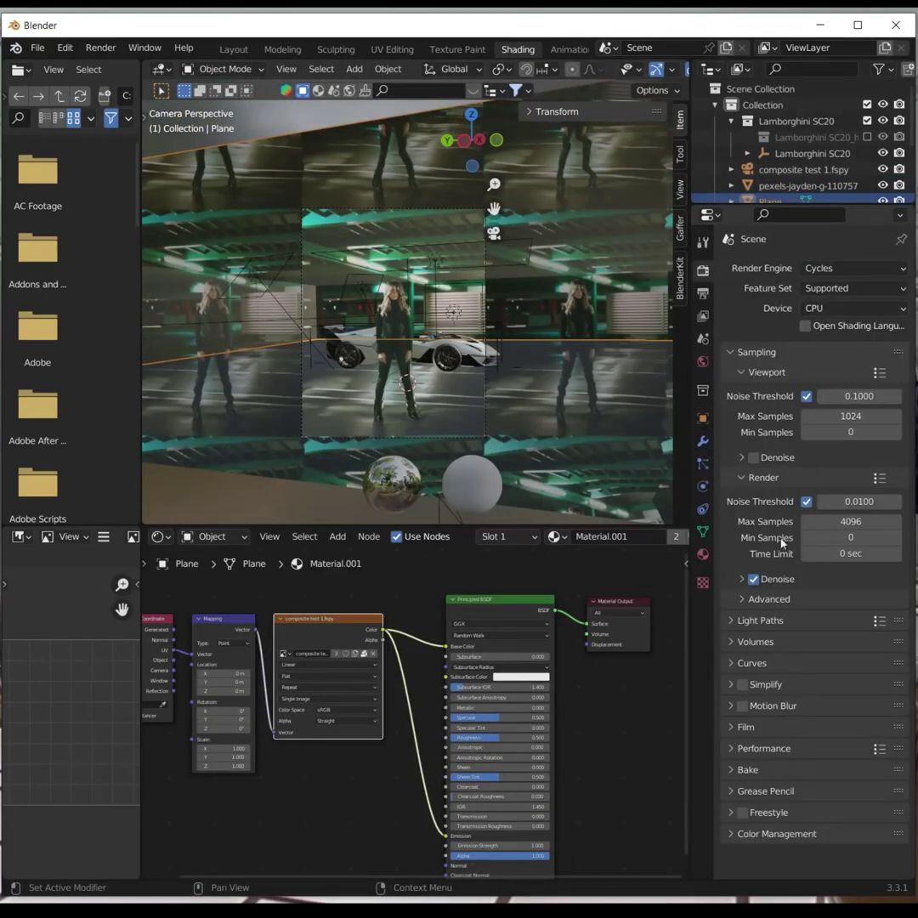
click(736, 727)
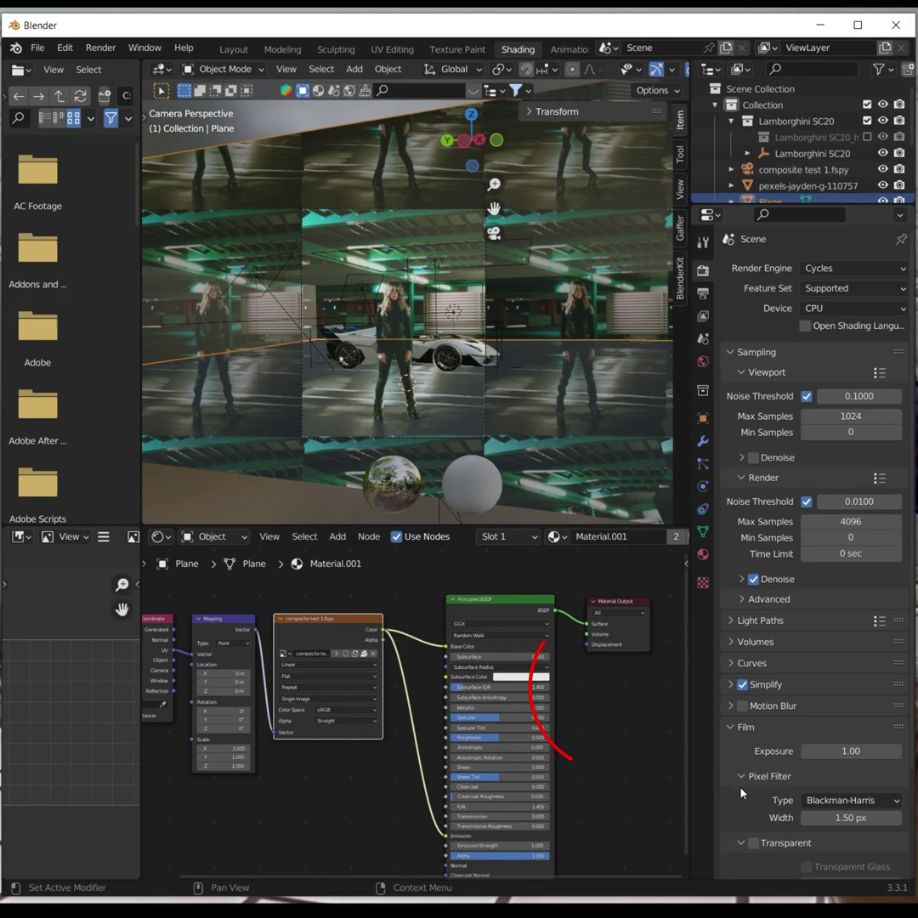
click(705, 294)
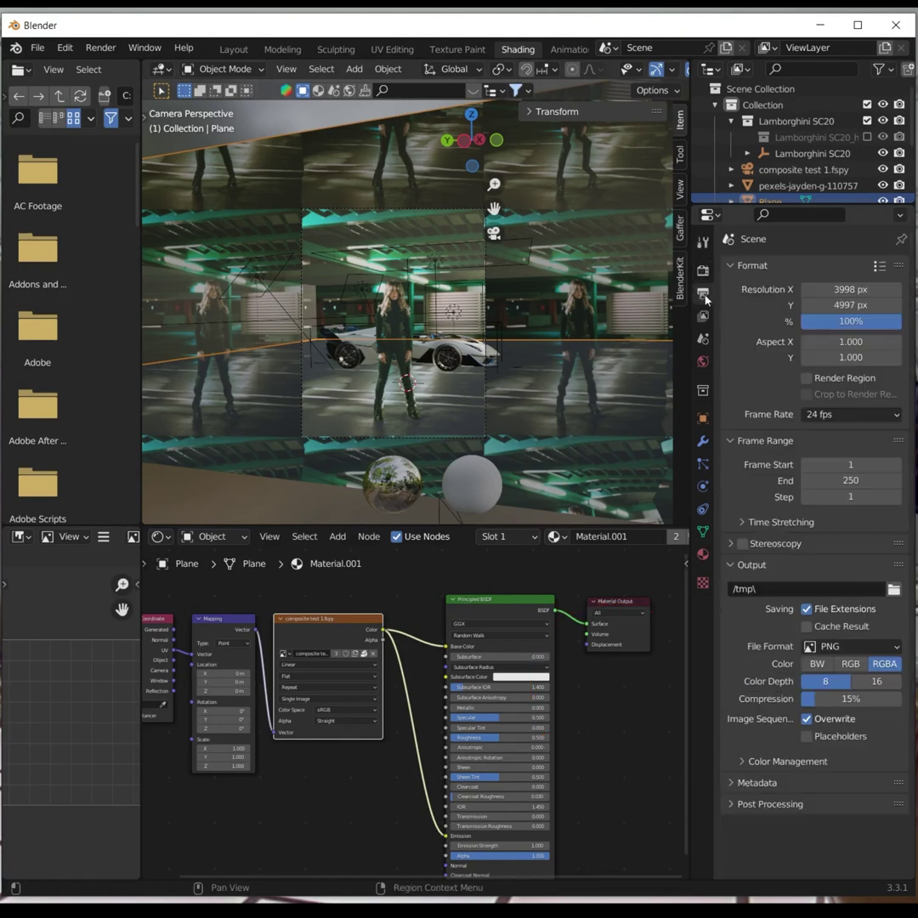
Step: Turn off camera ray visibility for the floor plane
click(702, 418)
click(754, 648)
scroll(765, 595, down, 3)
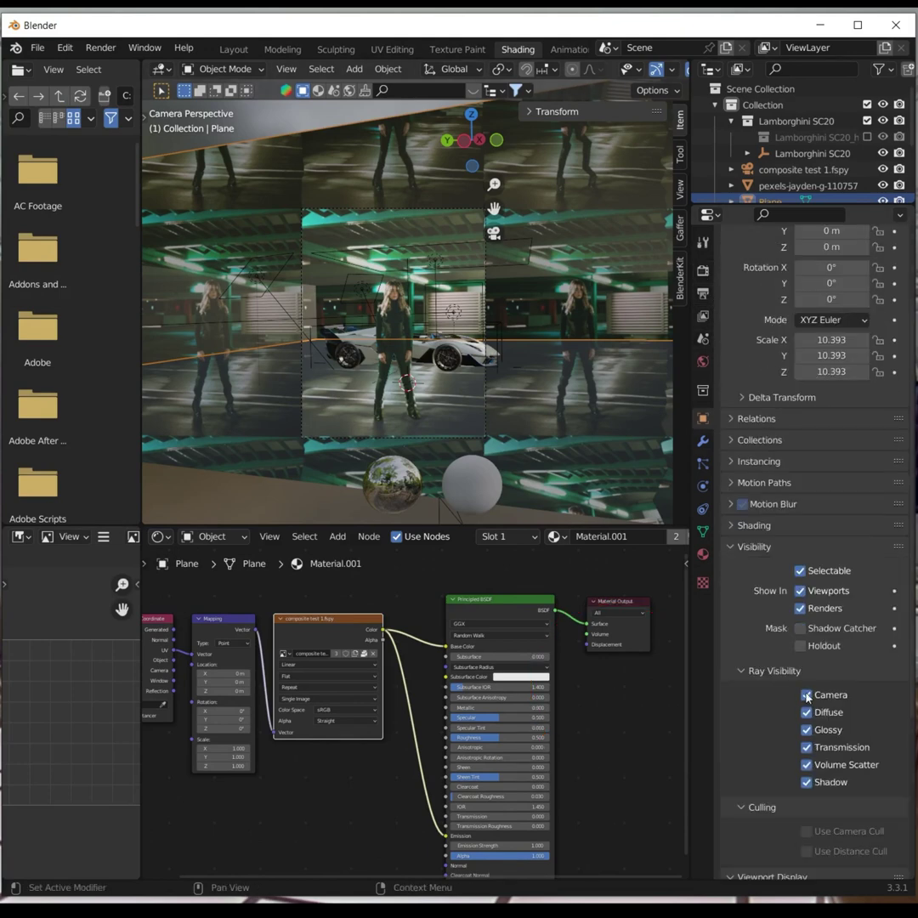
click(806, 696)
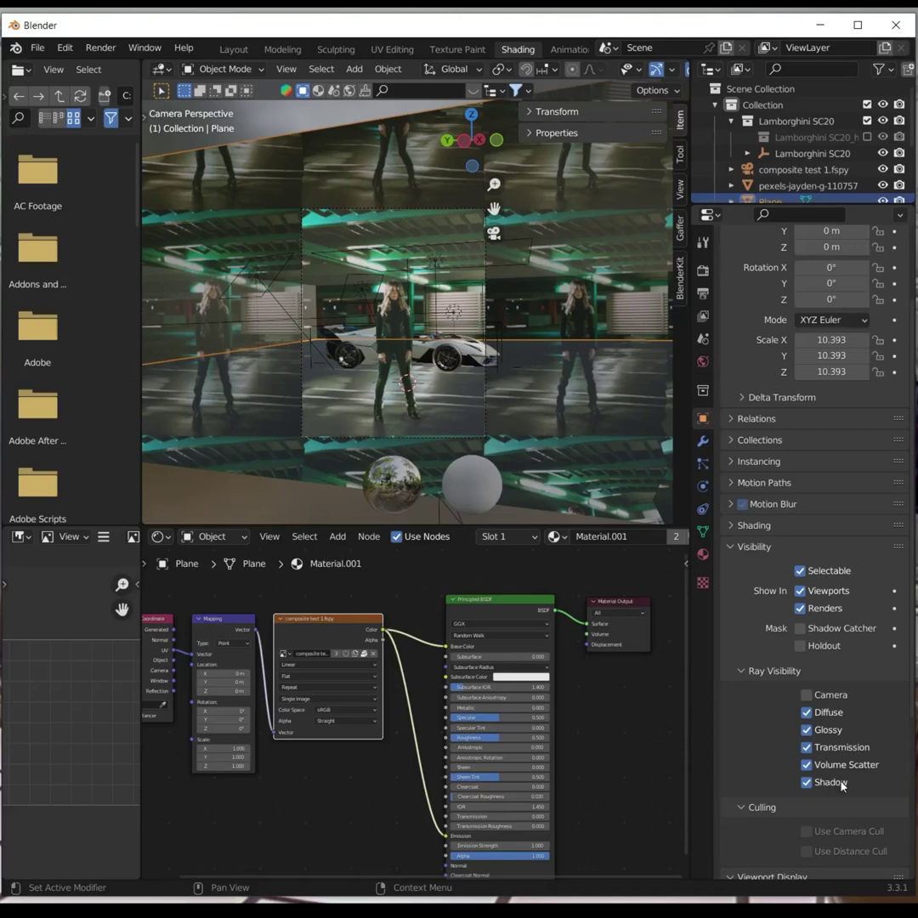
scroll(799, 731, down, 2)
Step: Turn off camera ray visibility for the woman cutout mesh
click(391, 315)
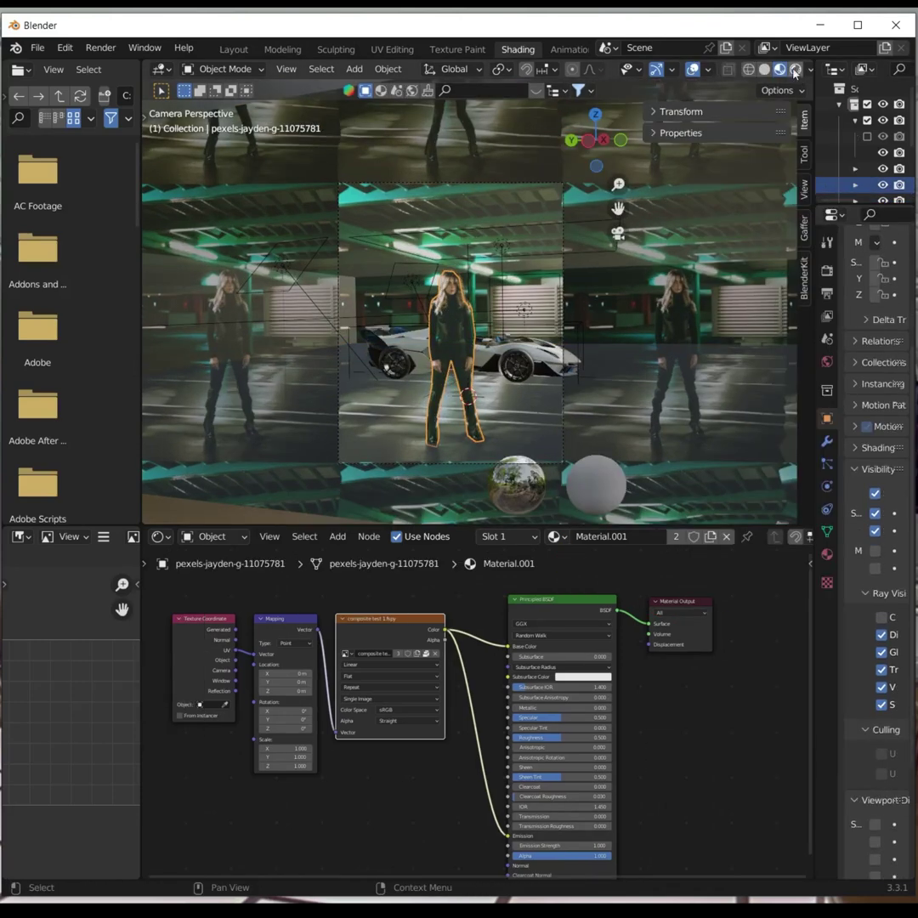
click(795, 69)
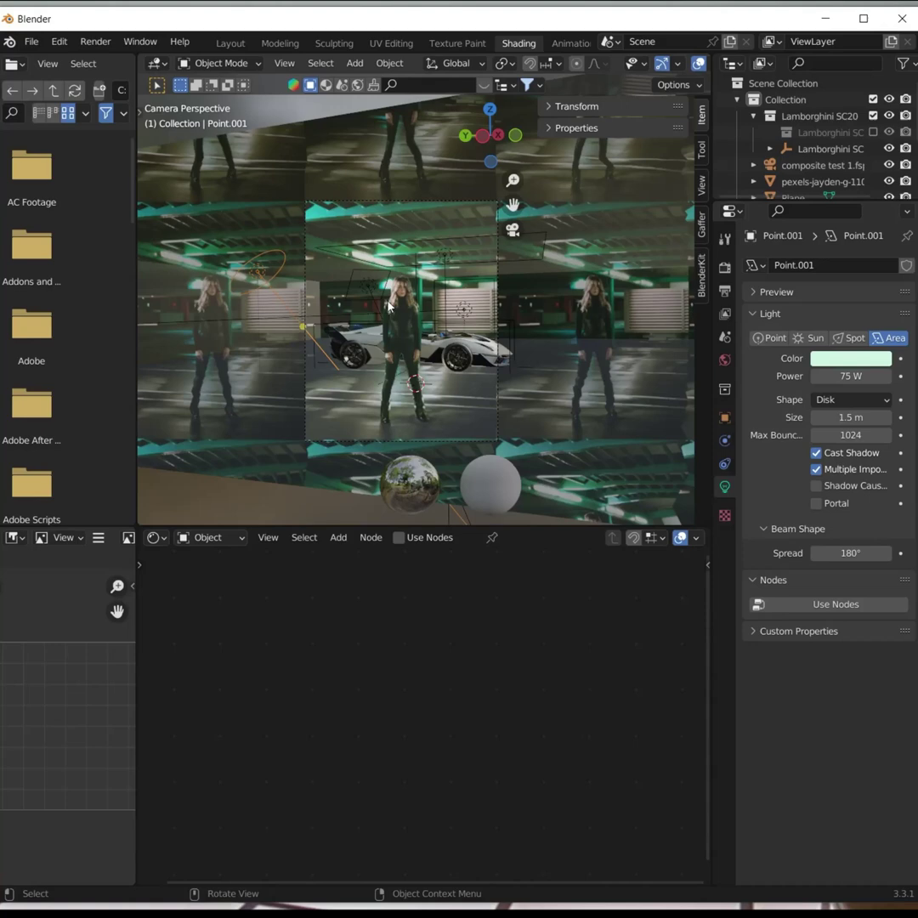
key(ctrl+z)
click(725, 417)
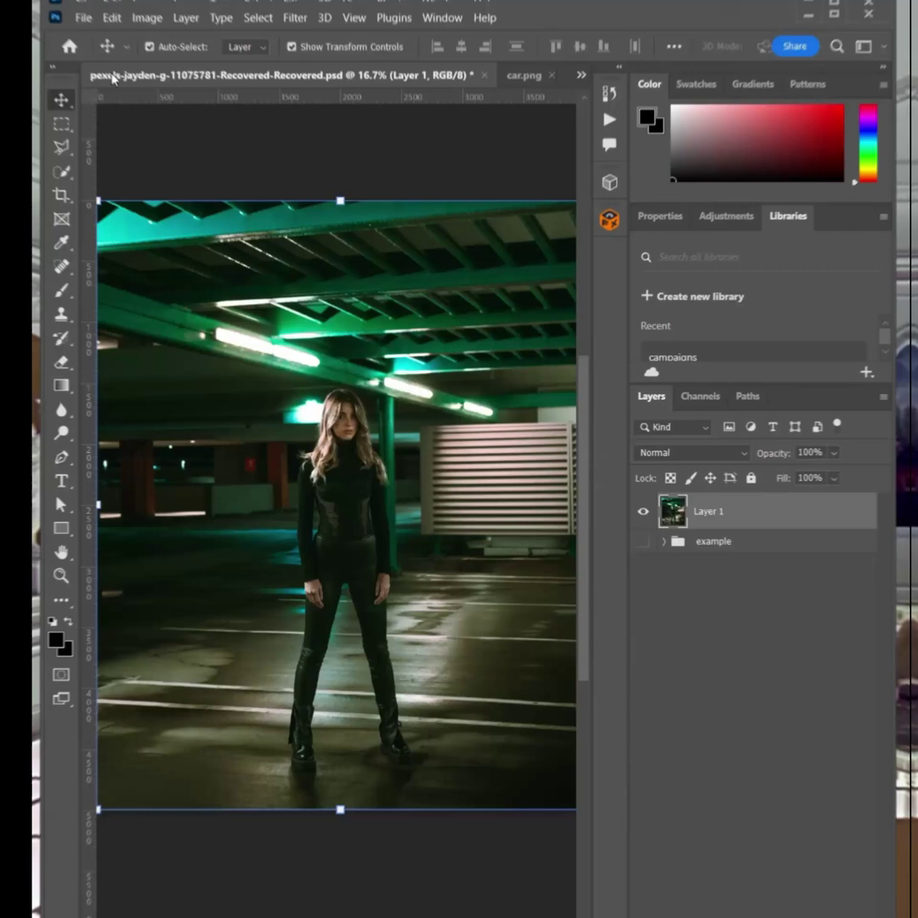
Step: Switch to Photoshop and paste the rendered car as a new layer aligned over the garage photo
click(103, 1)
mouse_move(281, 167)
click(373, 186)
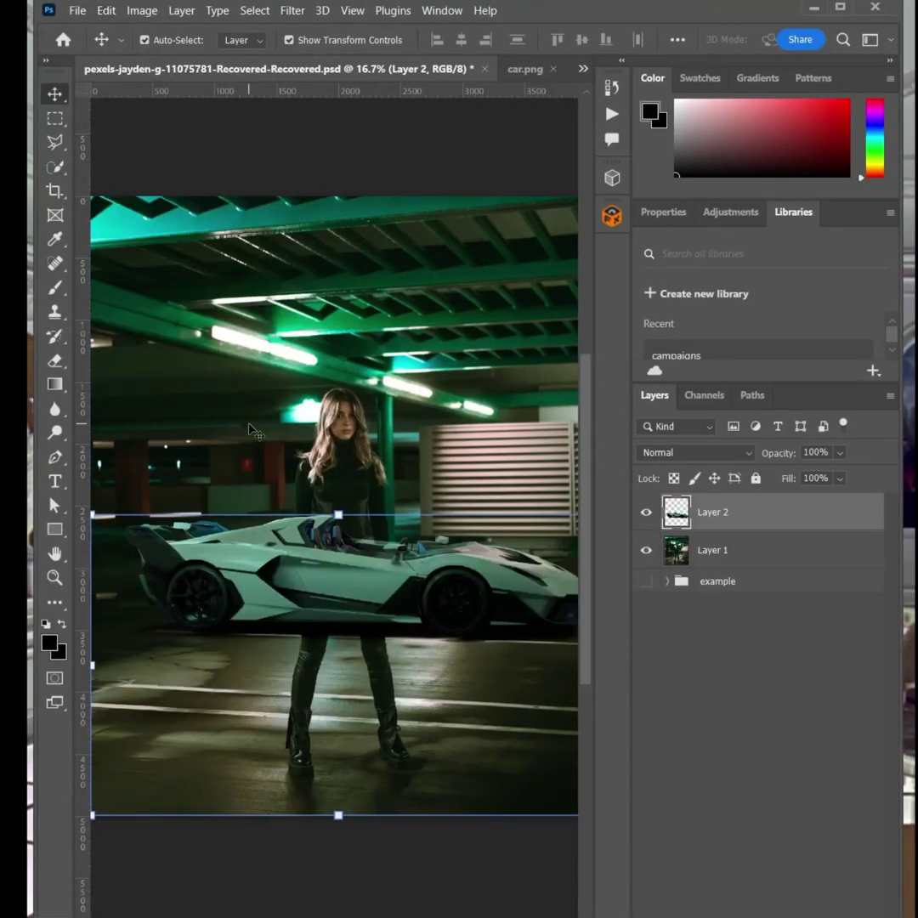
key(ctrl+t)
key(Return)
click(693, 682)
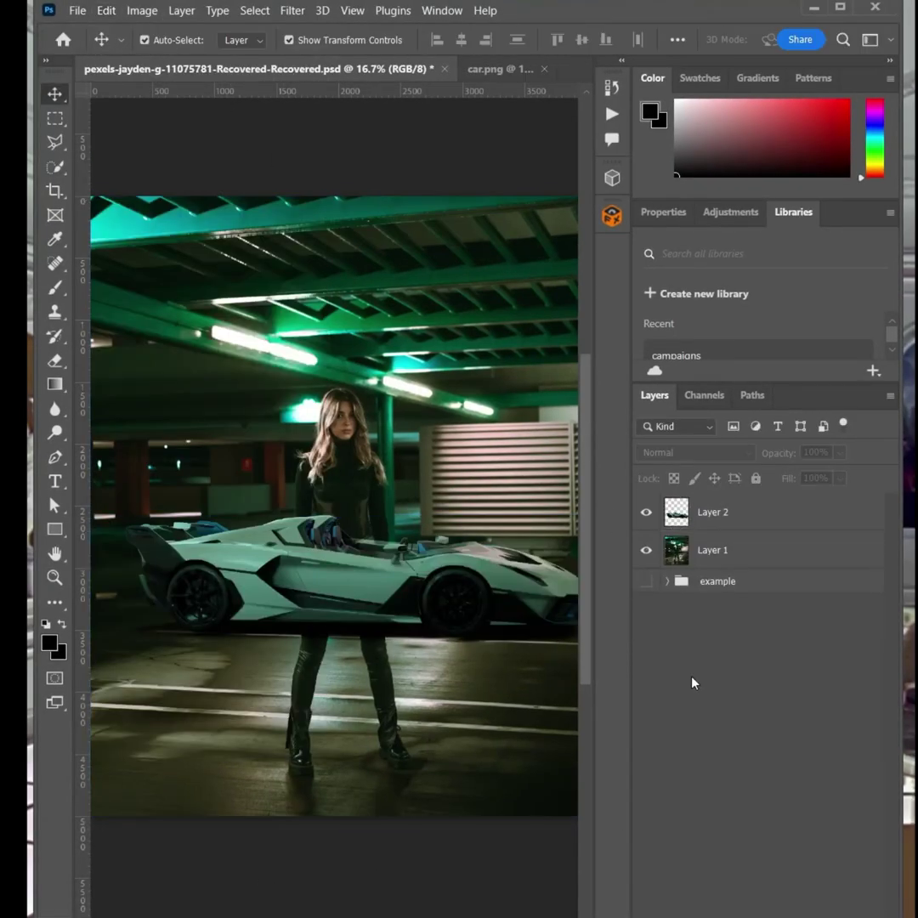
Step: Hide the car layer and select the woman as the subject on a duplicate of the photo layer
click(646, 513)
click(691, 555)
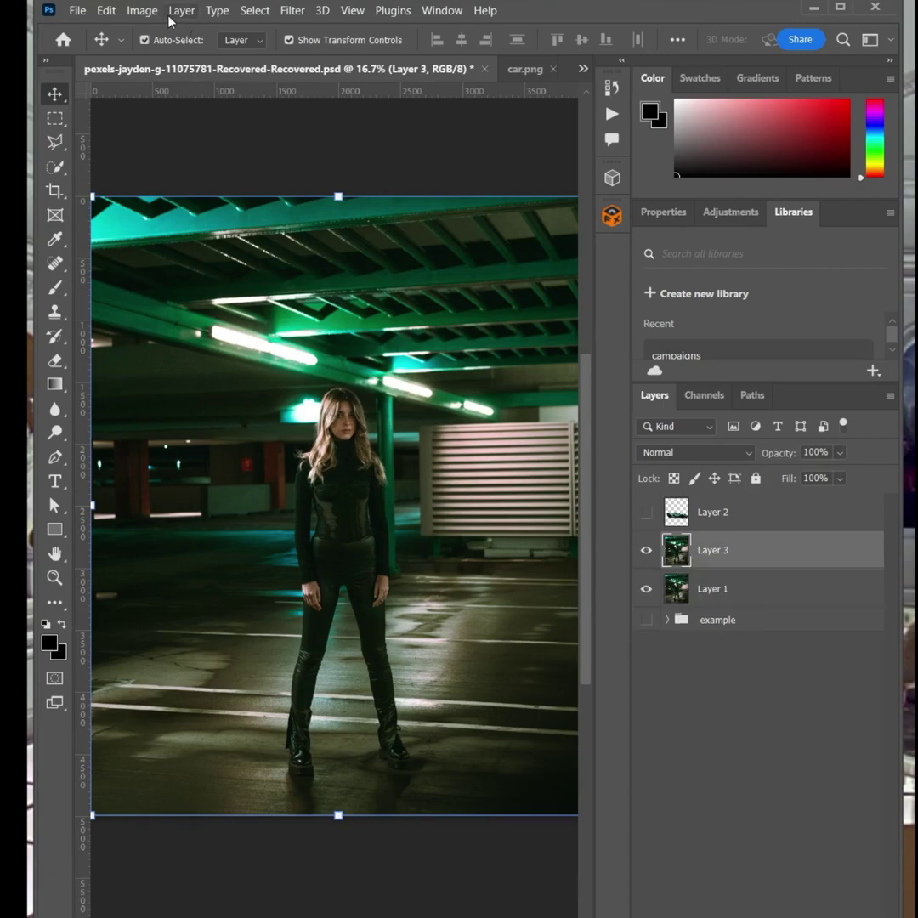
click(142, 10)
mouse_move(225, 12)
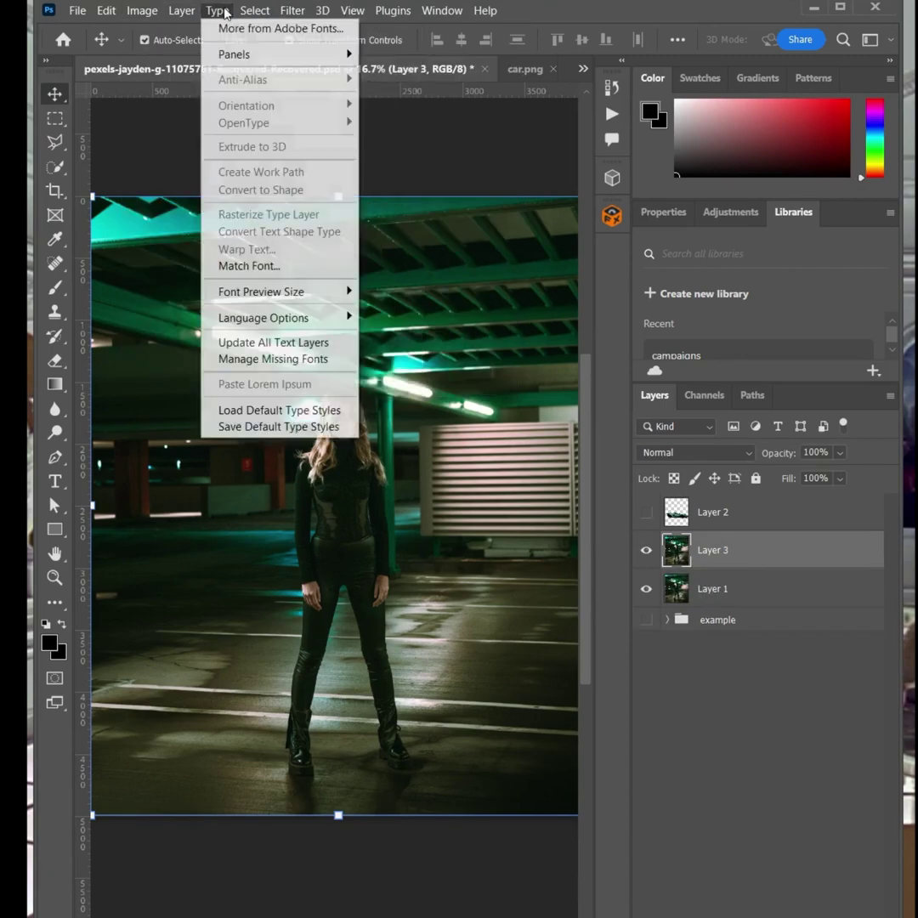
mouse_move(254, 10)
click(310, 218)
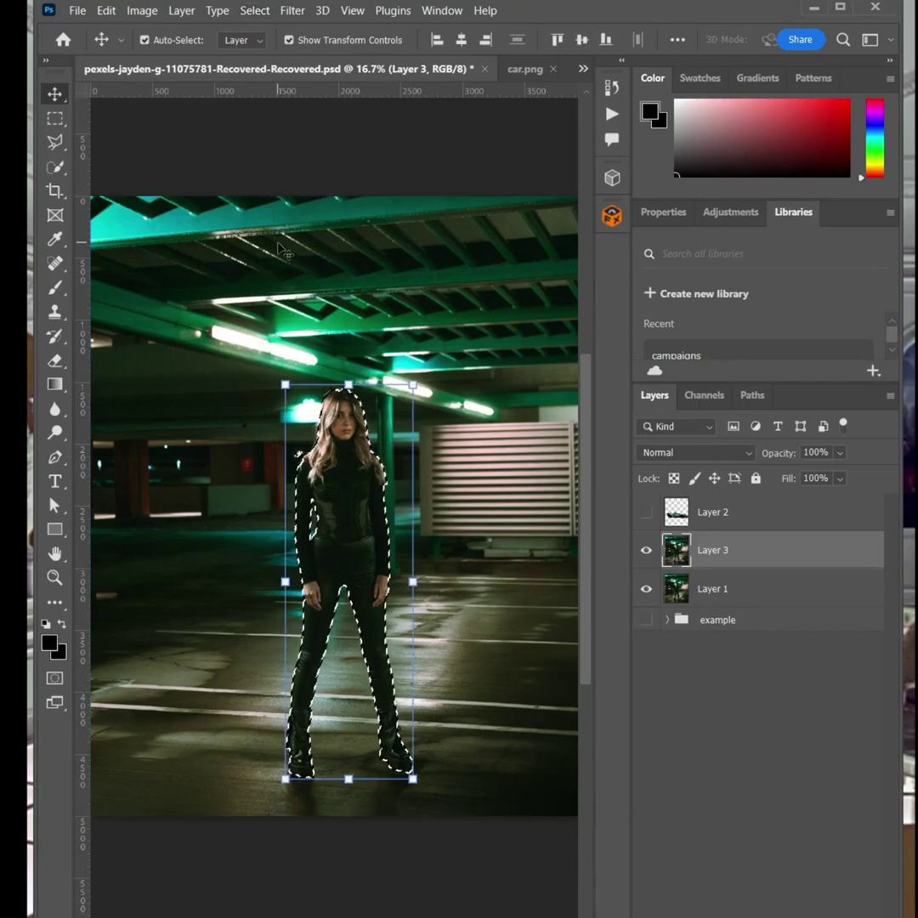
Step: Refine the woman's selection with Select and Mask and make it a layer mask on the duplicated photo layer
click(254, 10)
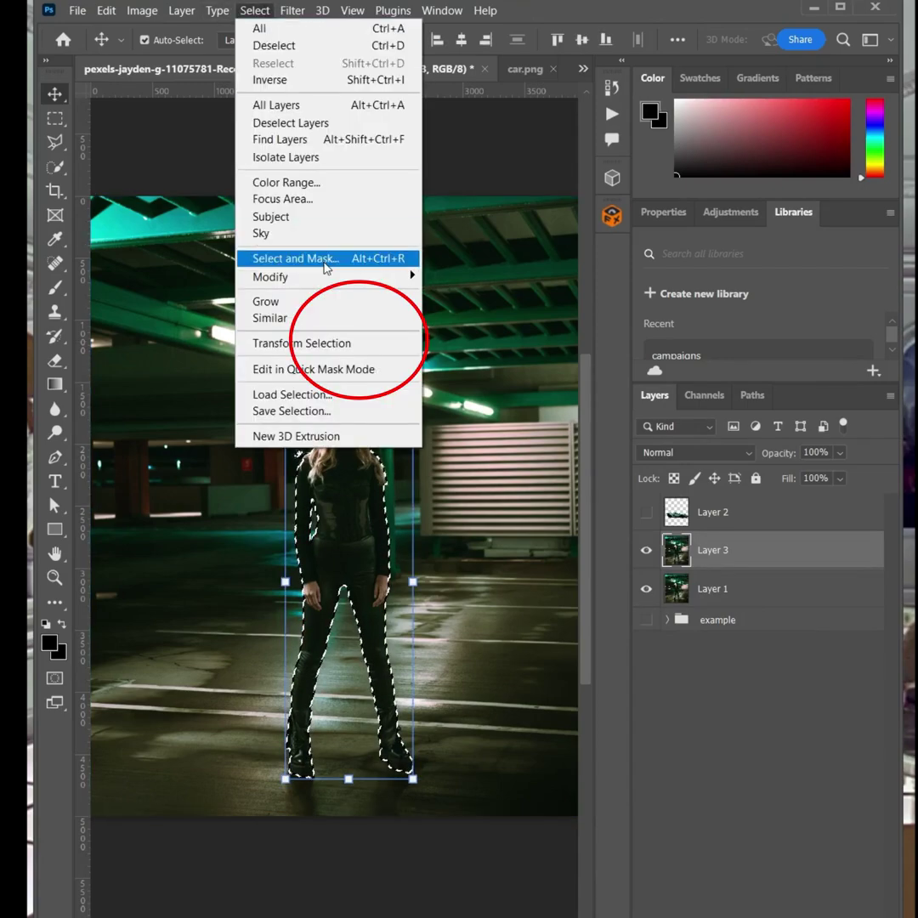
click(325, 258)
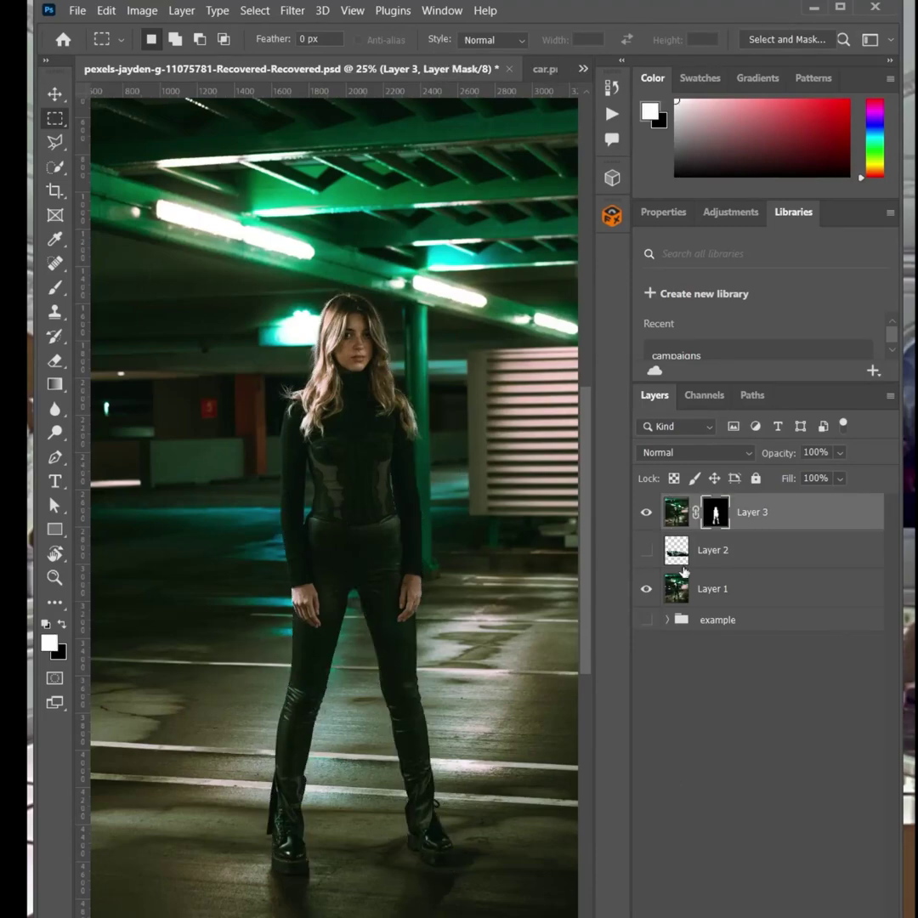
click(647, 553)
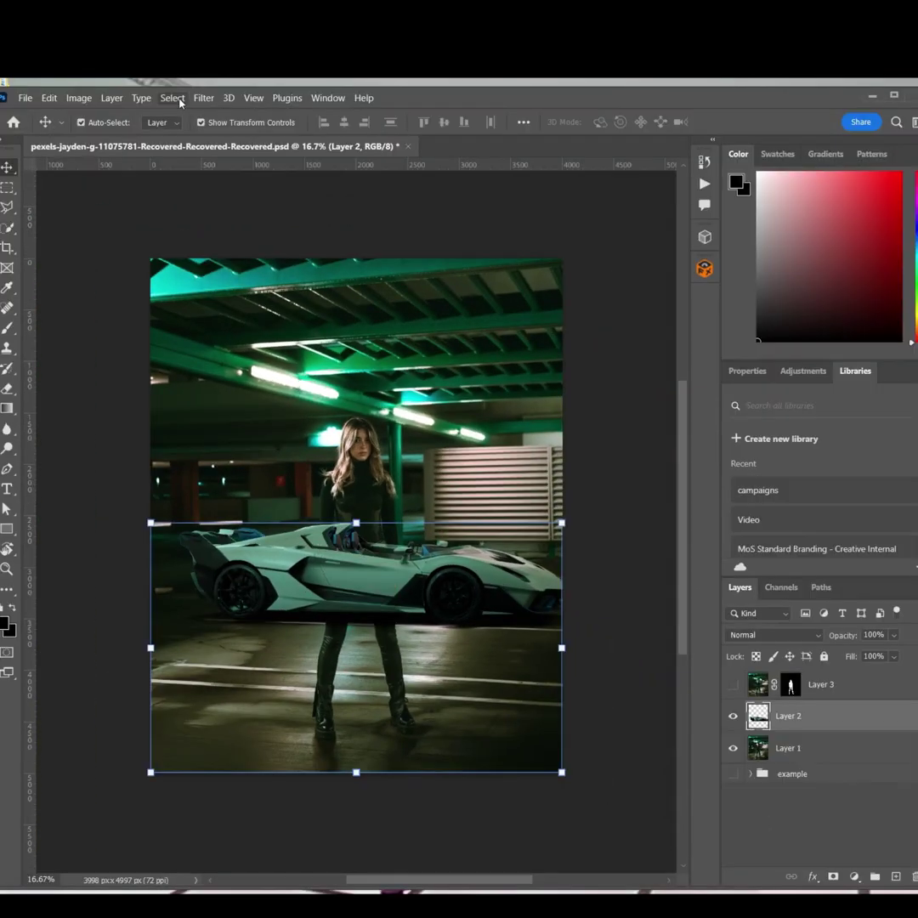
Step: Create a layer mask on the car layer from its transparency
click(88, 99)
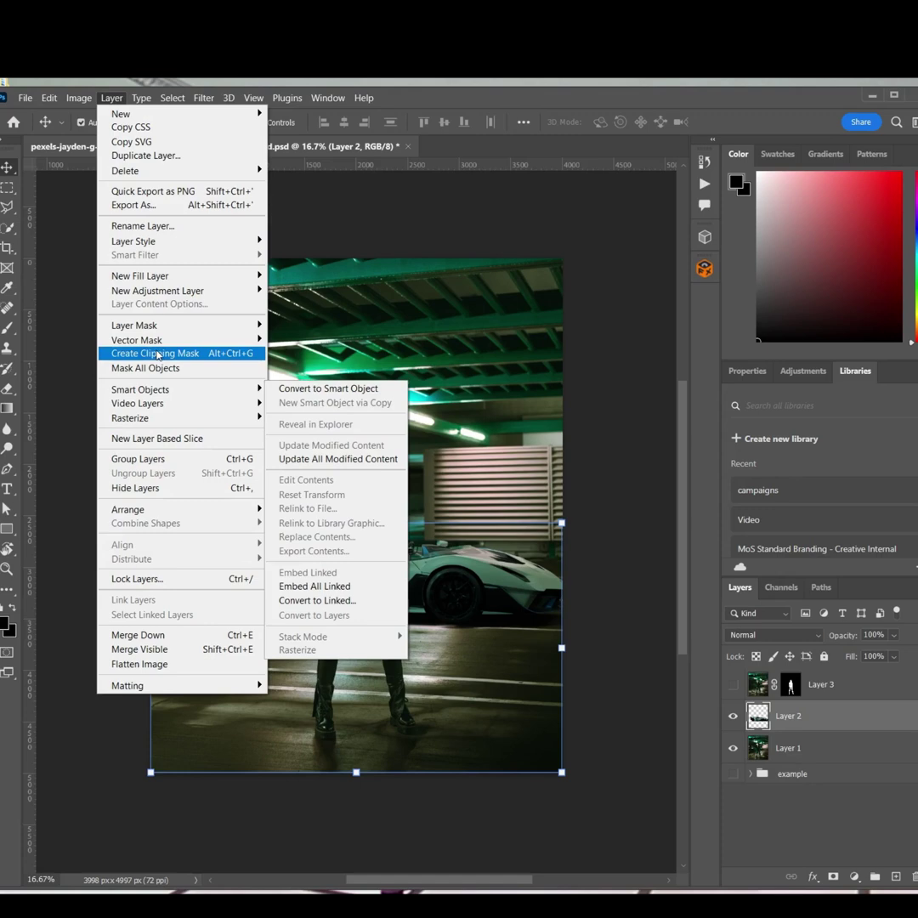
mouse_move(173, 330)
click(316, 383)
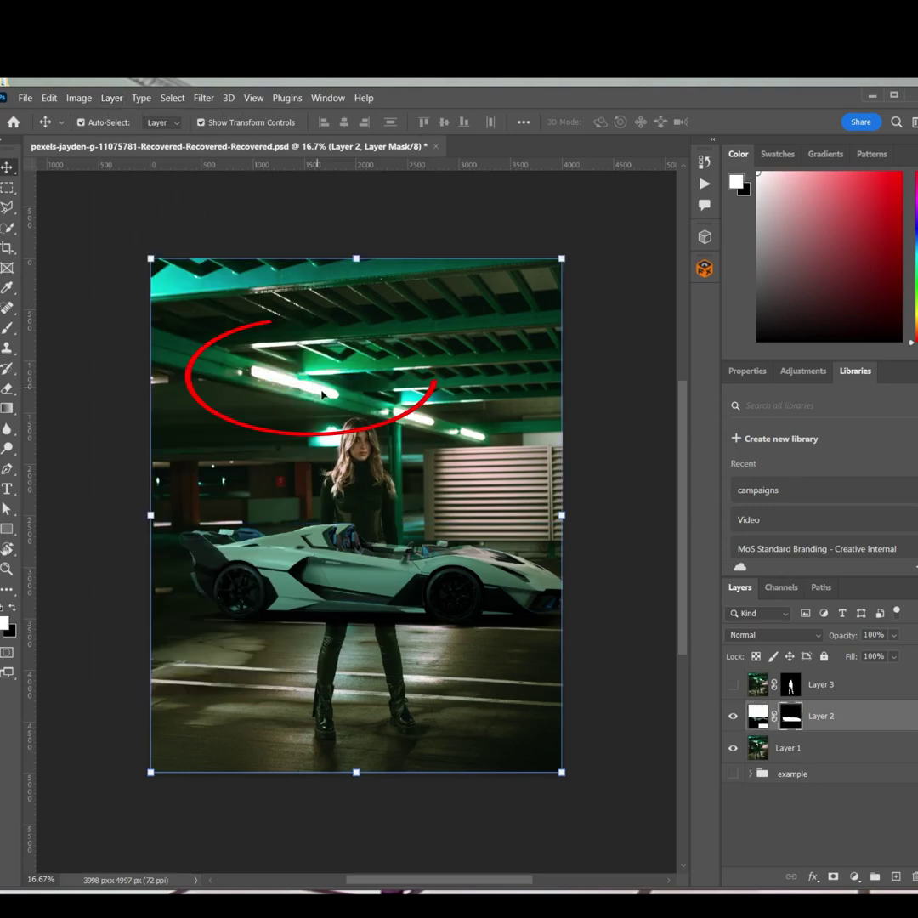
Step: Refine the car layer's mask edge with Select and Mask, using a Feather of about 3.6 px and Shift Edge of -10%
right_click(789, 728)
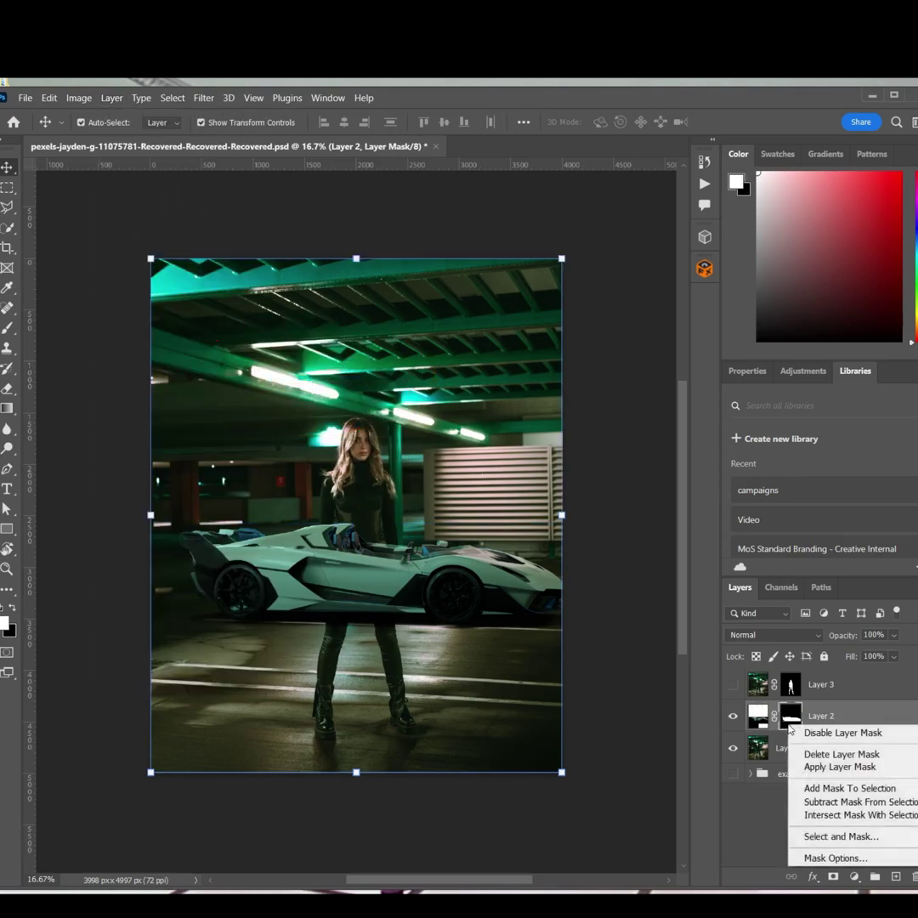
click(838, 836)
key(ctrl+1)
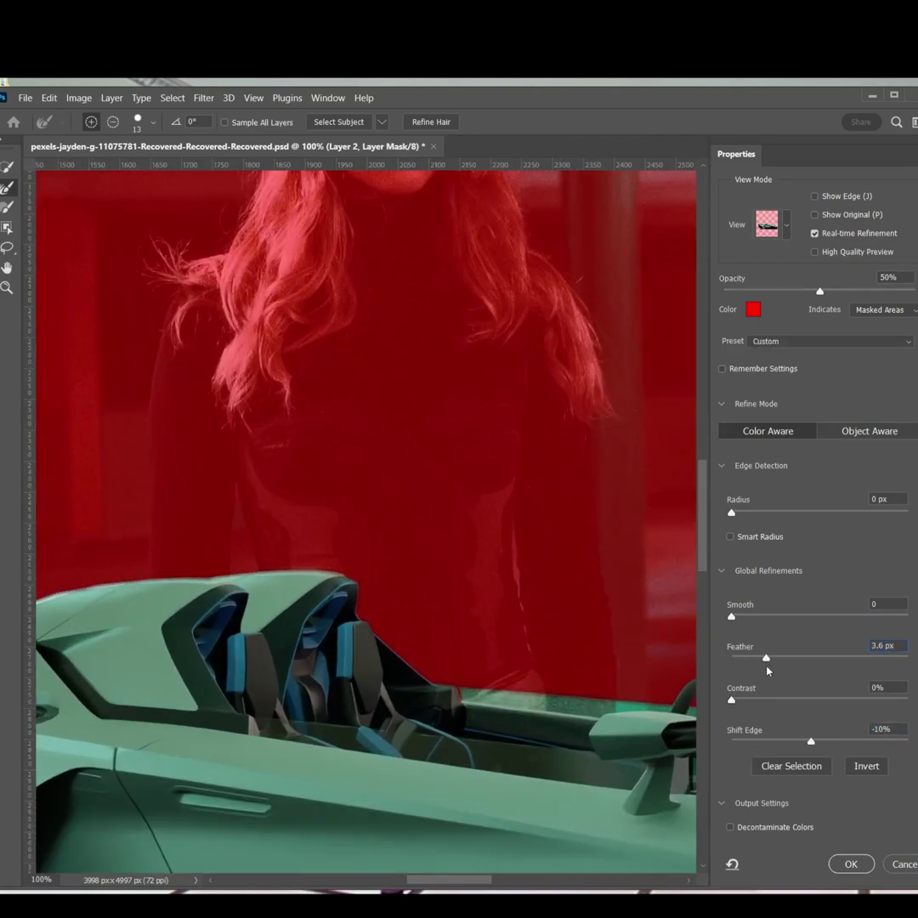
key(Return)
Step: Apply the Harmonization neural filter to the car layer with Background copy as reference, Strength 70 and Brightness -11
click(203, 98)
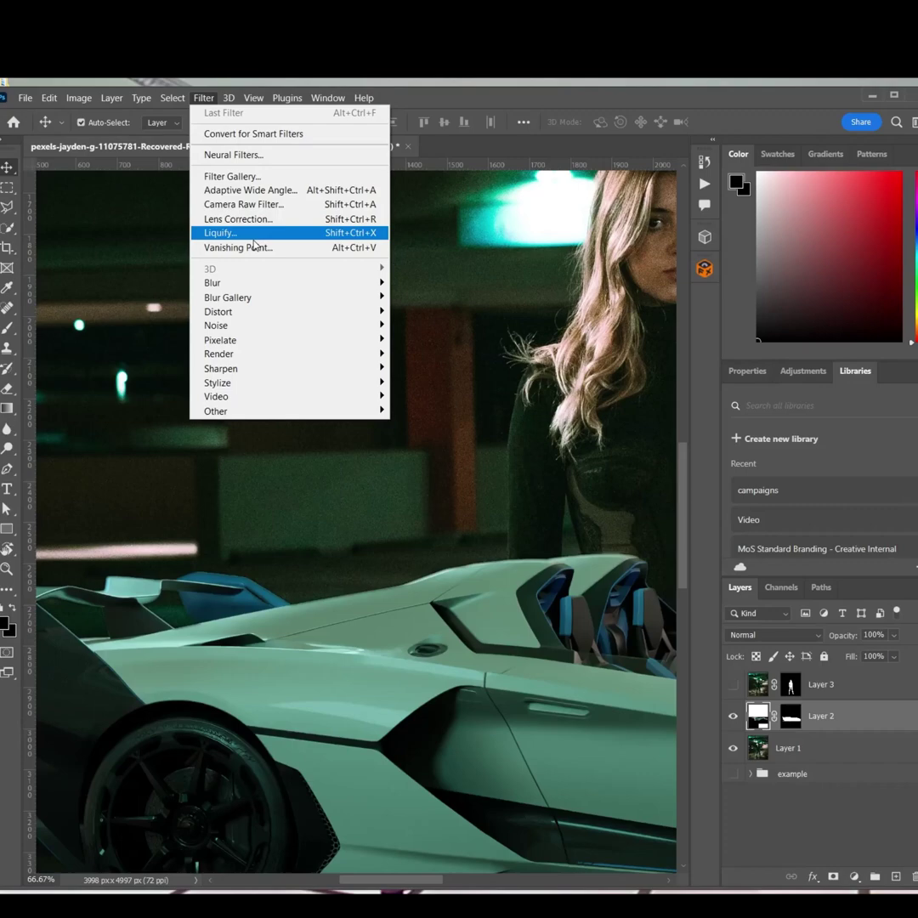
click(233, 154)
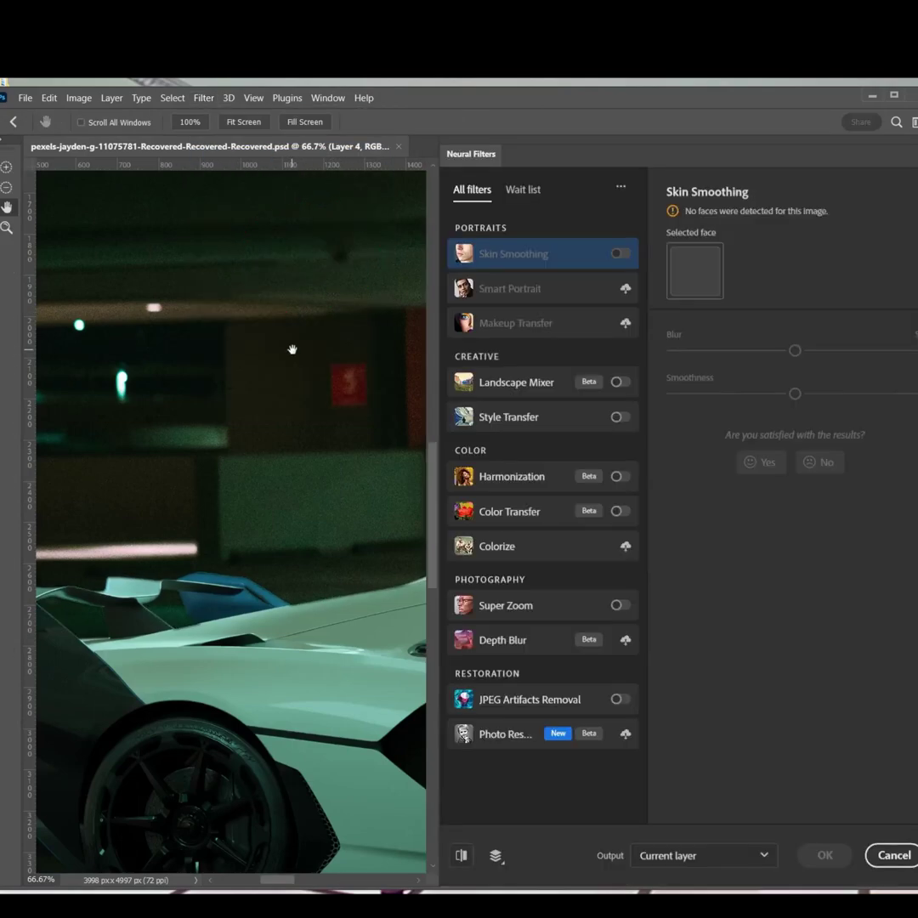
key(ctrl+minus)
key(ctrl+minus)
key(ctrl+minus)
key(ctrl+minus)
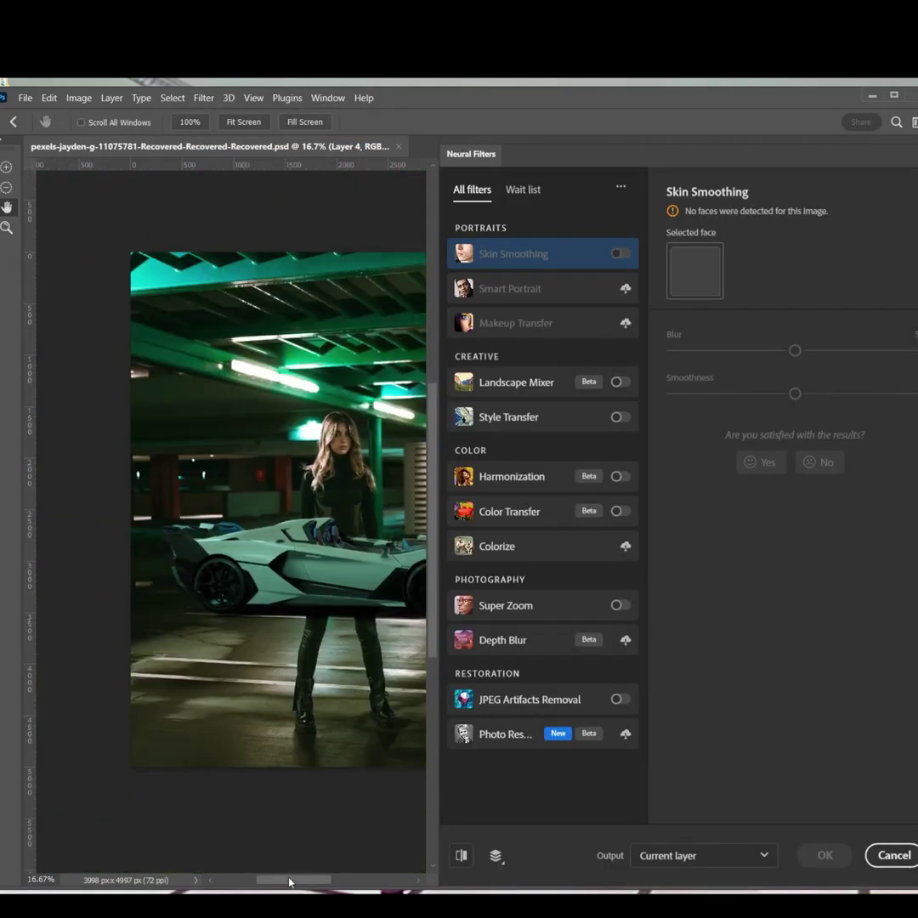
click(616, 477)
click(719, 329)
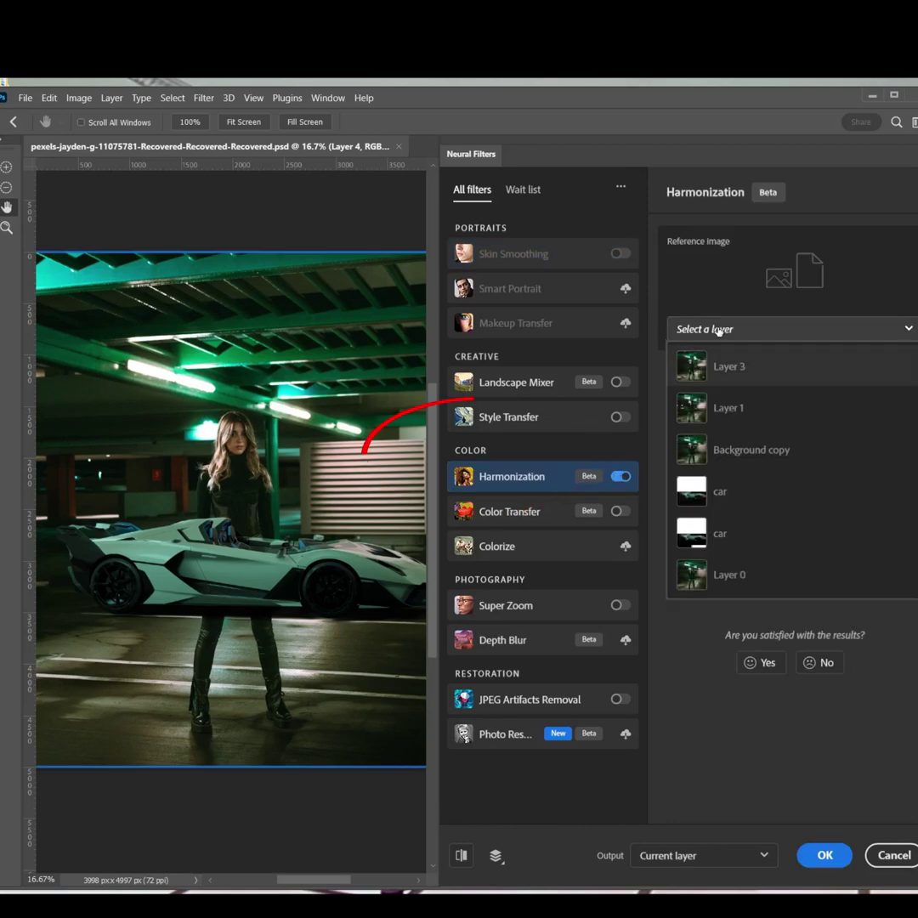
click(727, 449)
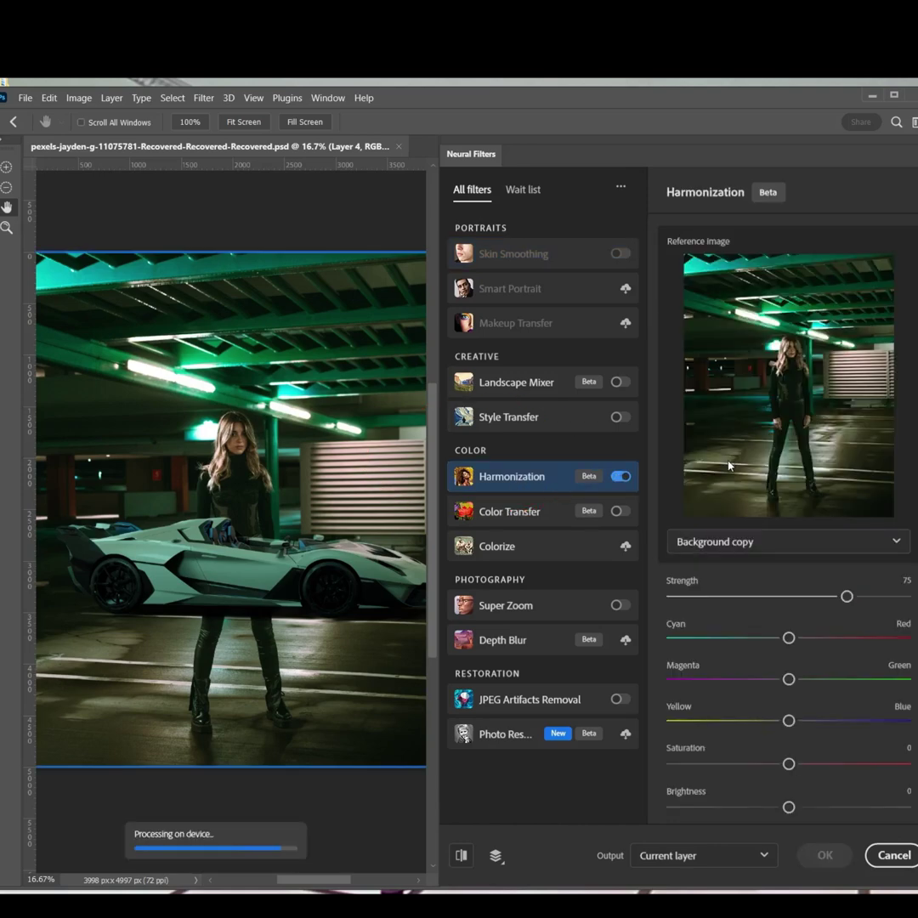
mouse_move(847, 596)
mouse_down()
mouse_move(701, 596)
mouse_move(834, 596)
mouse_up()
drag(789, 807, 762, 809)
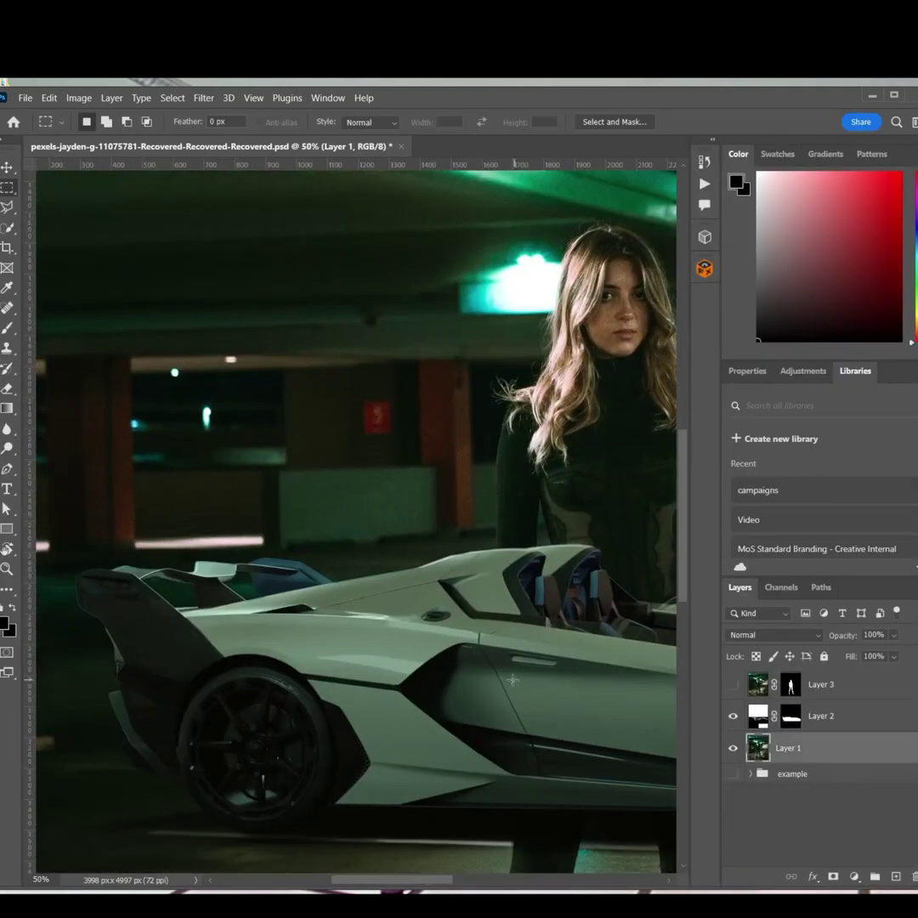
Step: Add 12.5% uniform monochromatic noise to the car layer
click(204, 98)
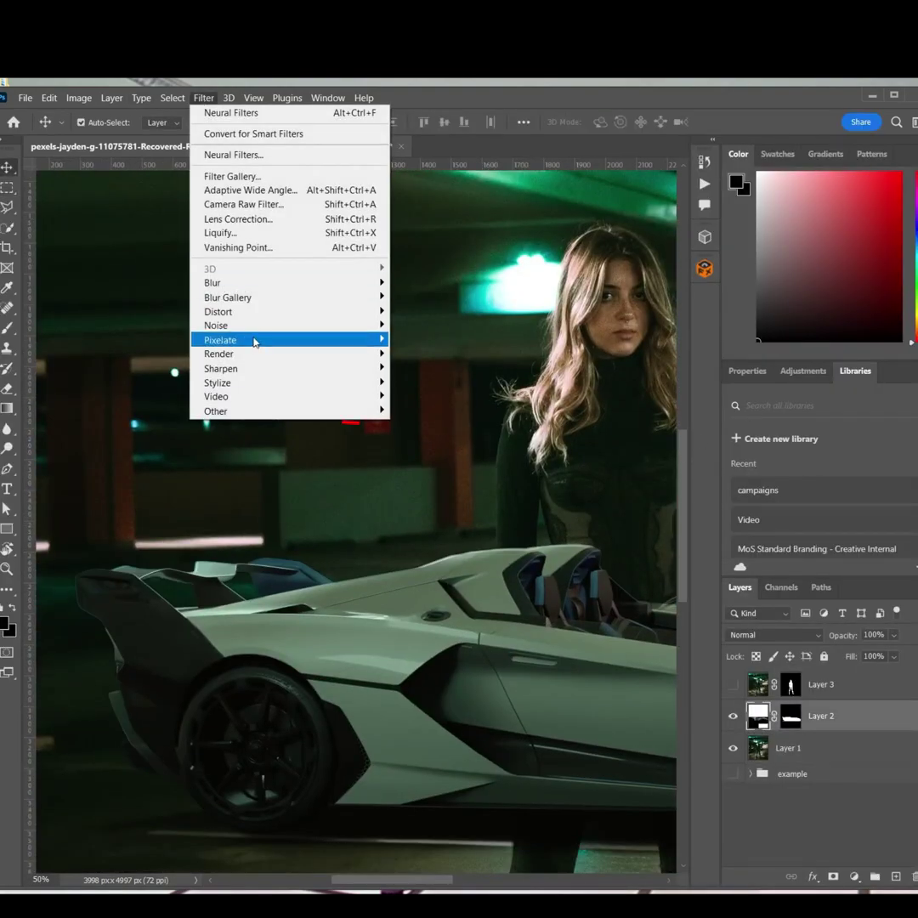
mouse_move(255, 325)
click(420, 326)
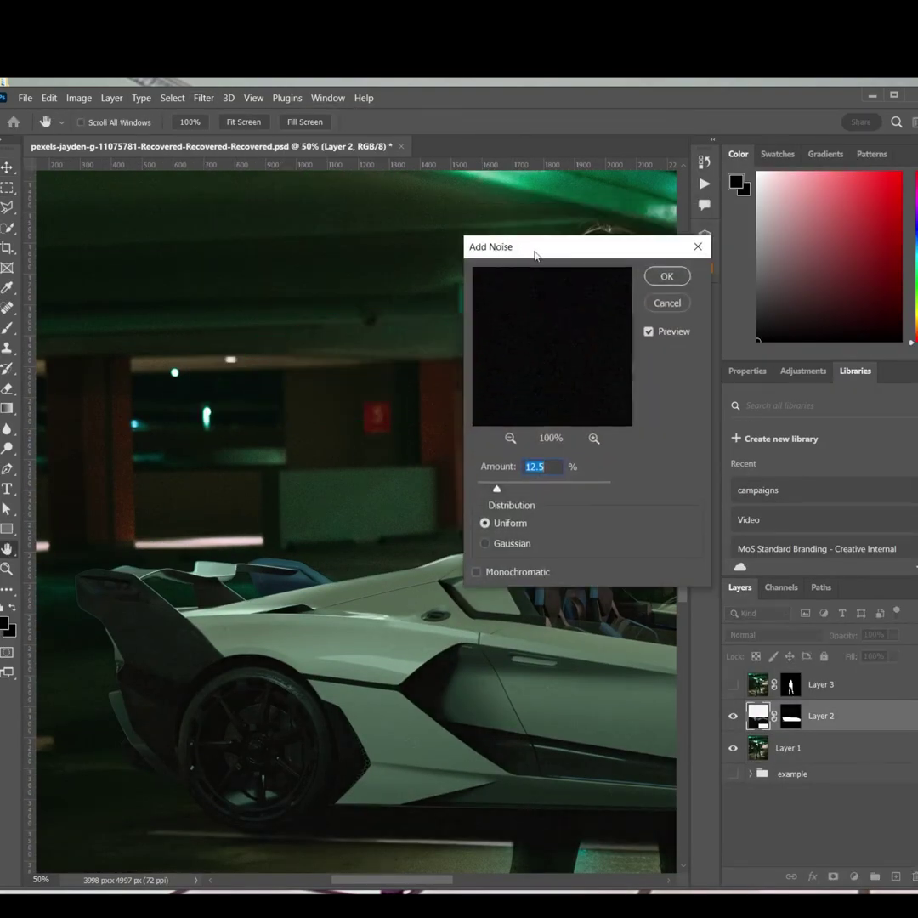
drag(534, 253, 579, 287)
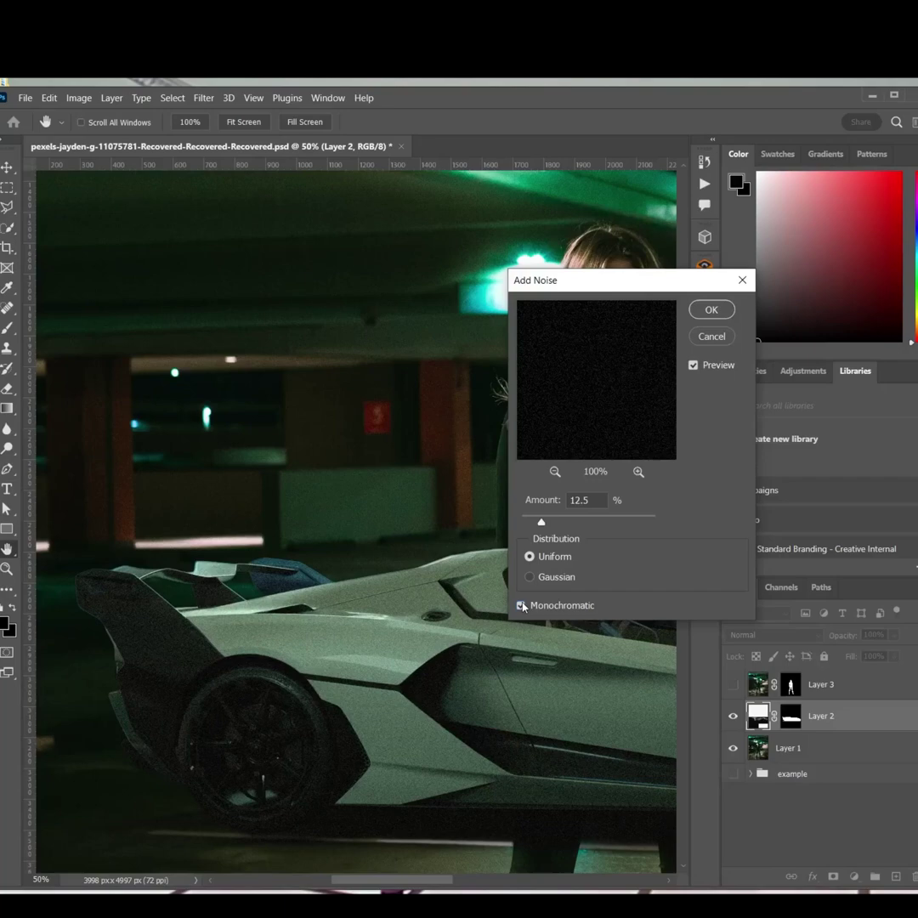
key(Return)
Step: View the whole composite and hide the car layer to compare it with the original photo
click(208, 98)
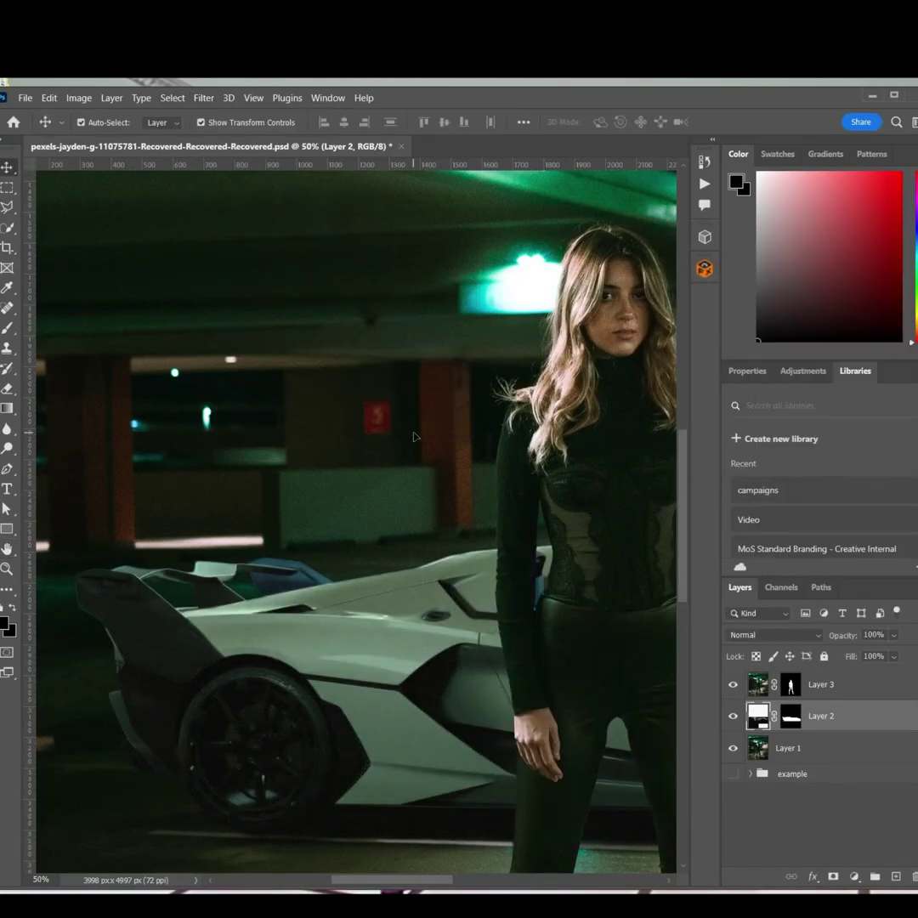
key(ctrl+0)
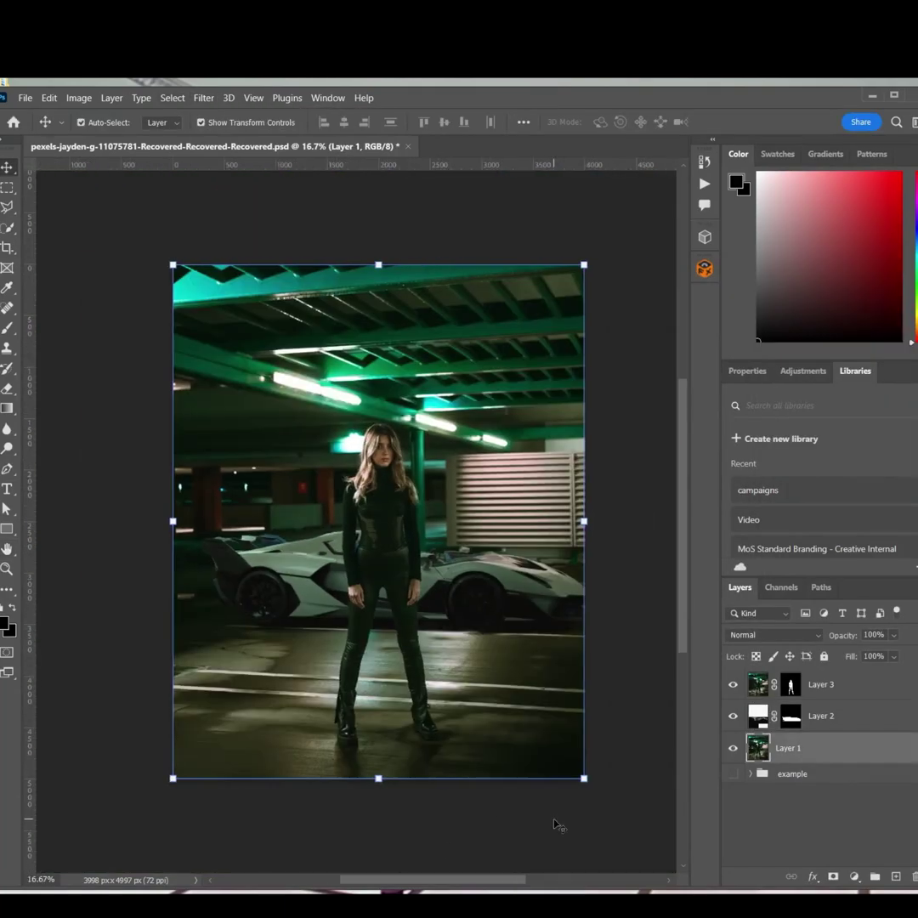
click(732, 717)
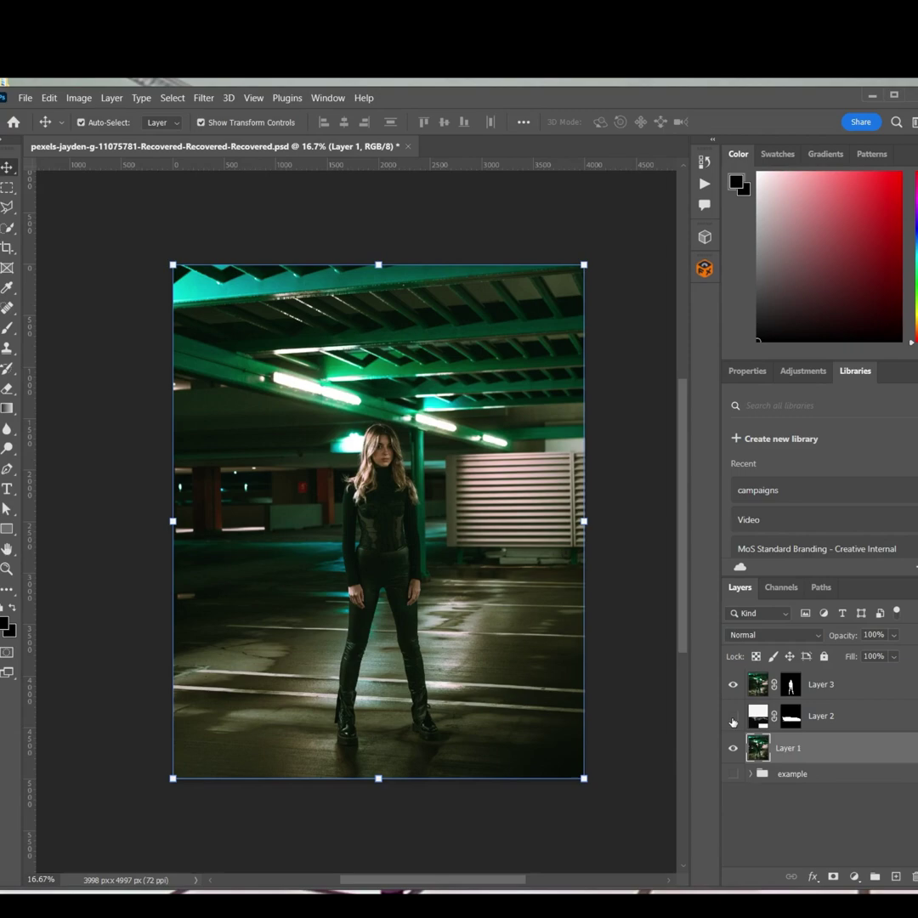